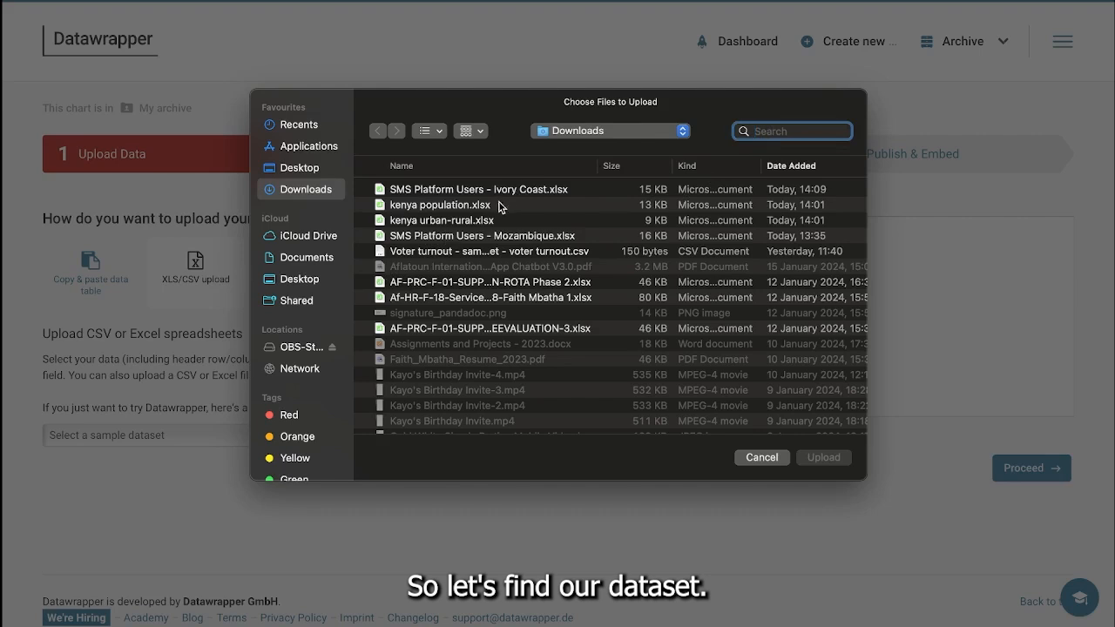
Step: Upload the Excel file kenya population.xlsx from Downloads as the chart's dataset
{"action": "left_click", "coordinate": [492, 206]}
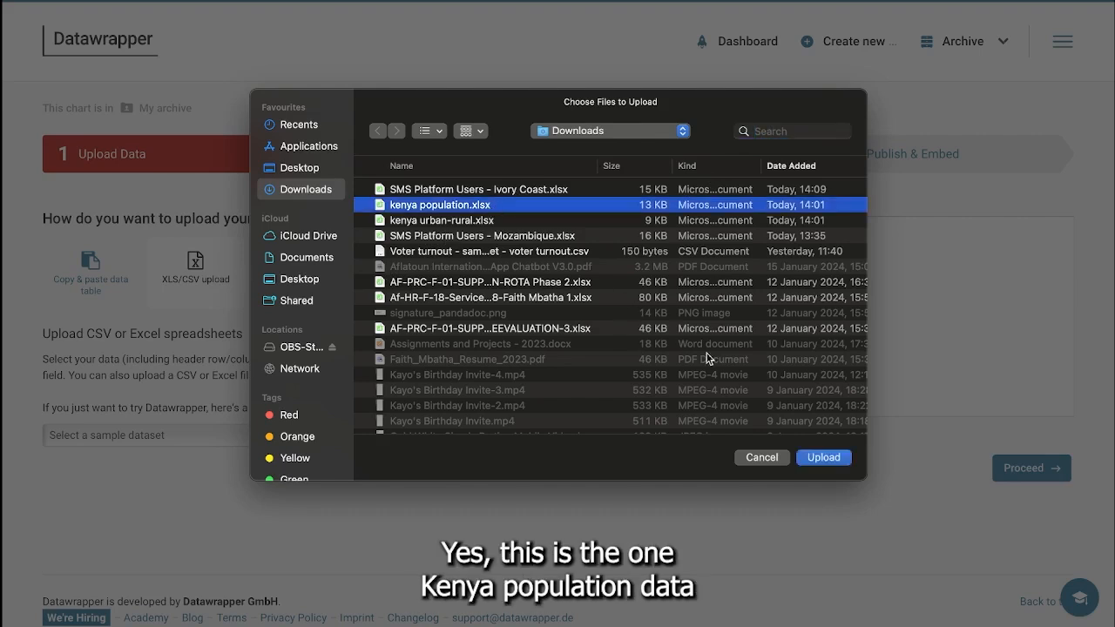
{"action": "left_click", "coordinate": [814, 460]}
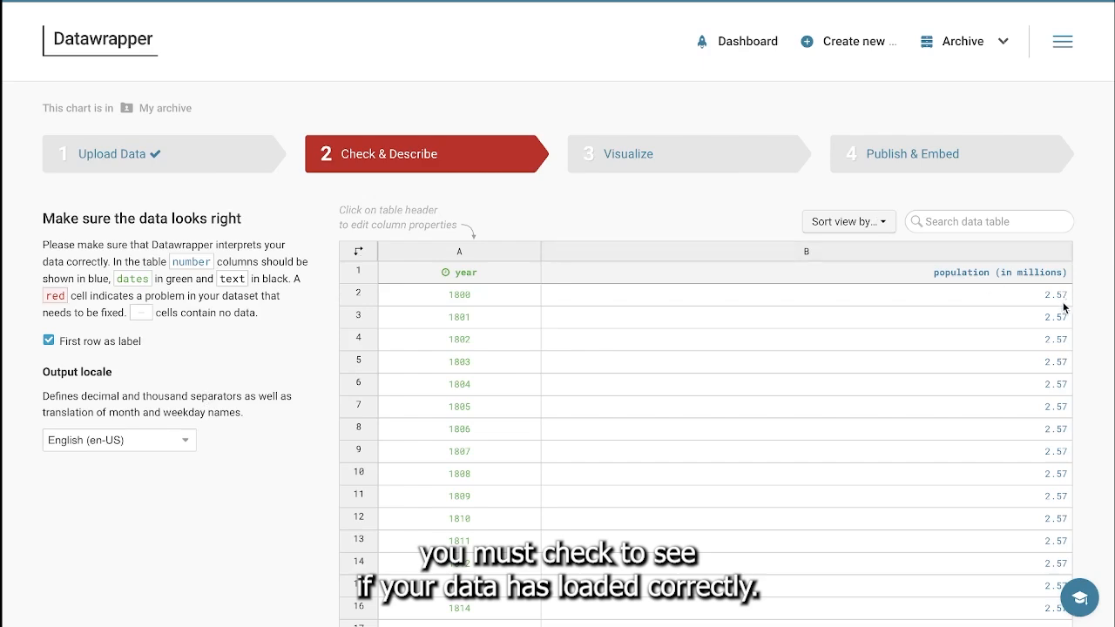
Step: Check the imported year and population rows down to the end of the table, and proceed to the visualization stage
{"action": "scroll", "coordinate": [796, 525], "scroll_direction": "down", "scroll_amount": 5}
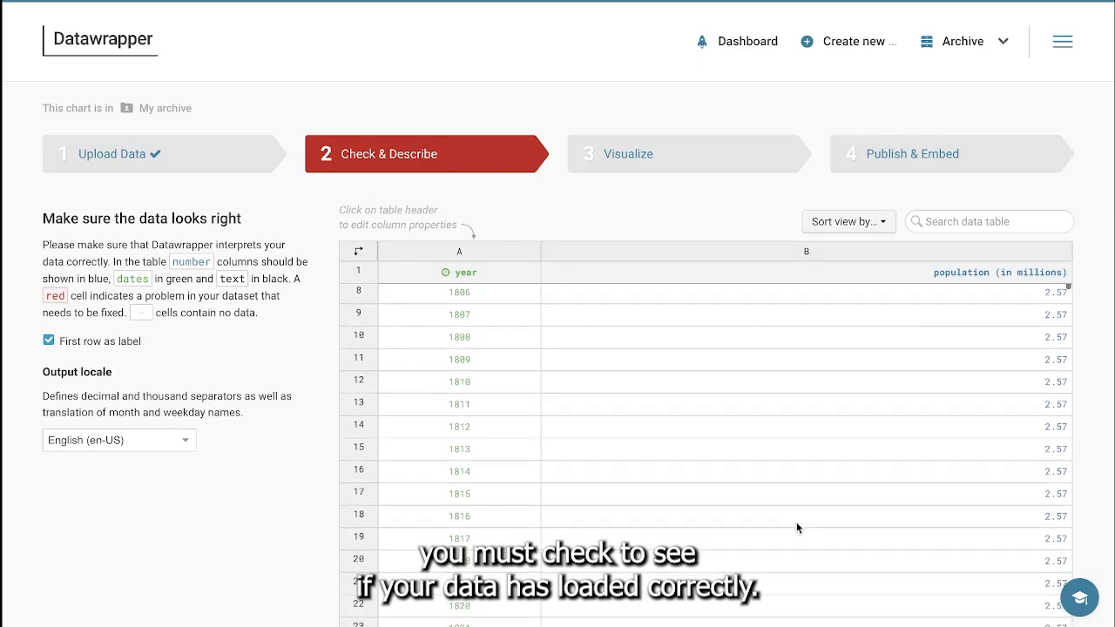
{"action": "scroll", "coordinate": [796, 525], "scroll_direction": "down", "scroll_amount": 20}
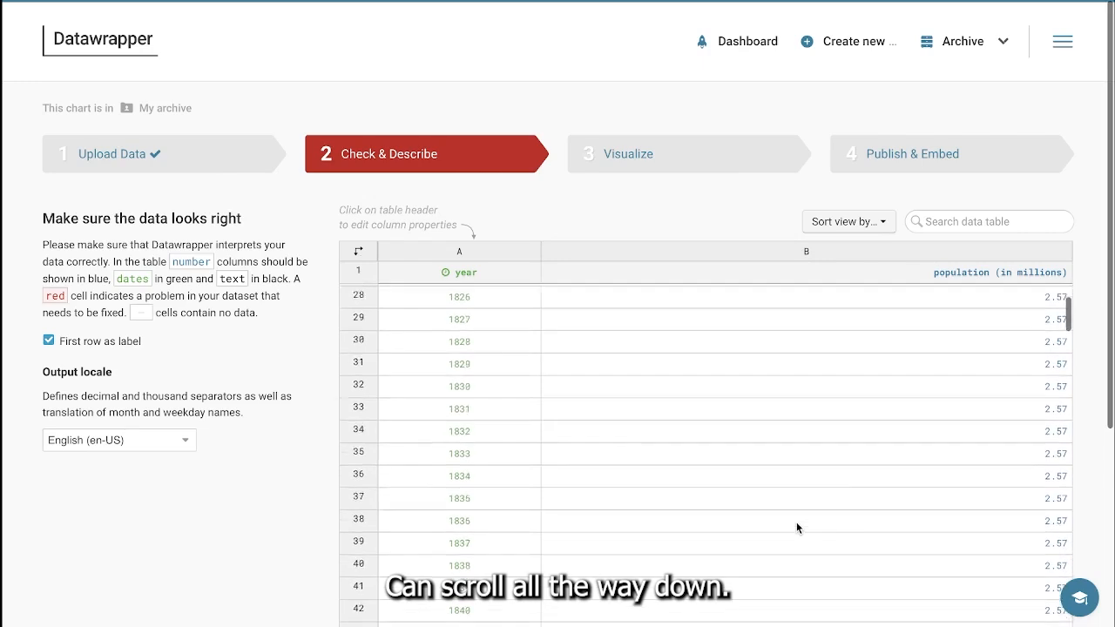
{"action": "scroll", "coordinate": [796, 520], "scroll_direction": "down", "scroll_amount": 10}
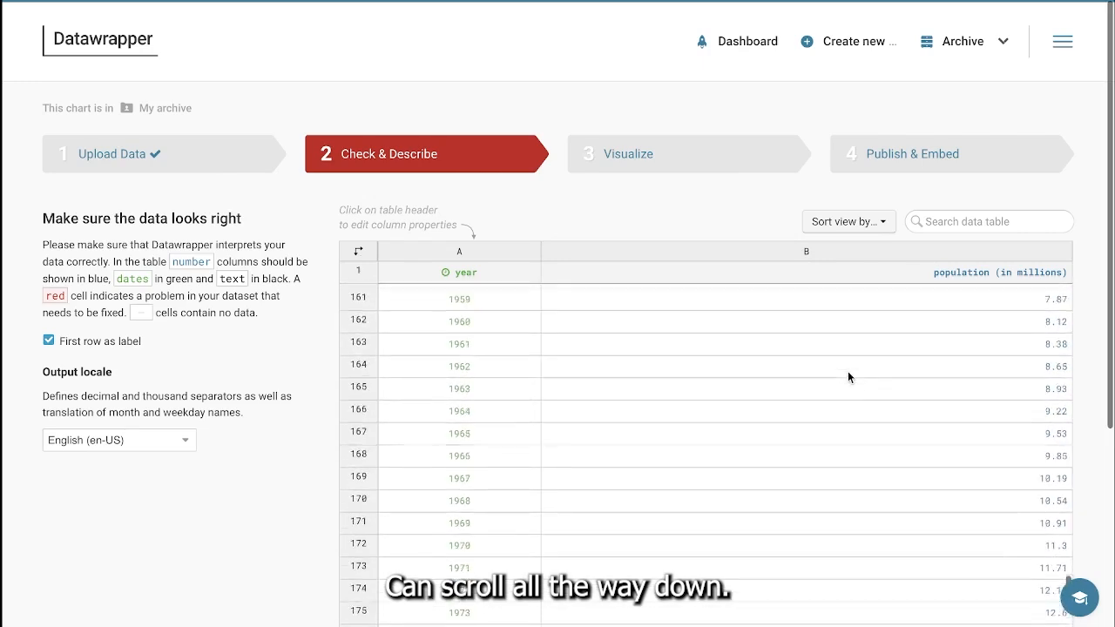
{"action": "scroll", "coordinate": [848, 372], "scroll_direction": "down", "scroll_amount": 10}
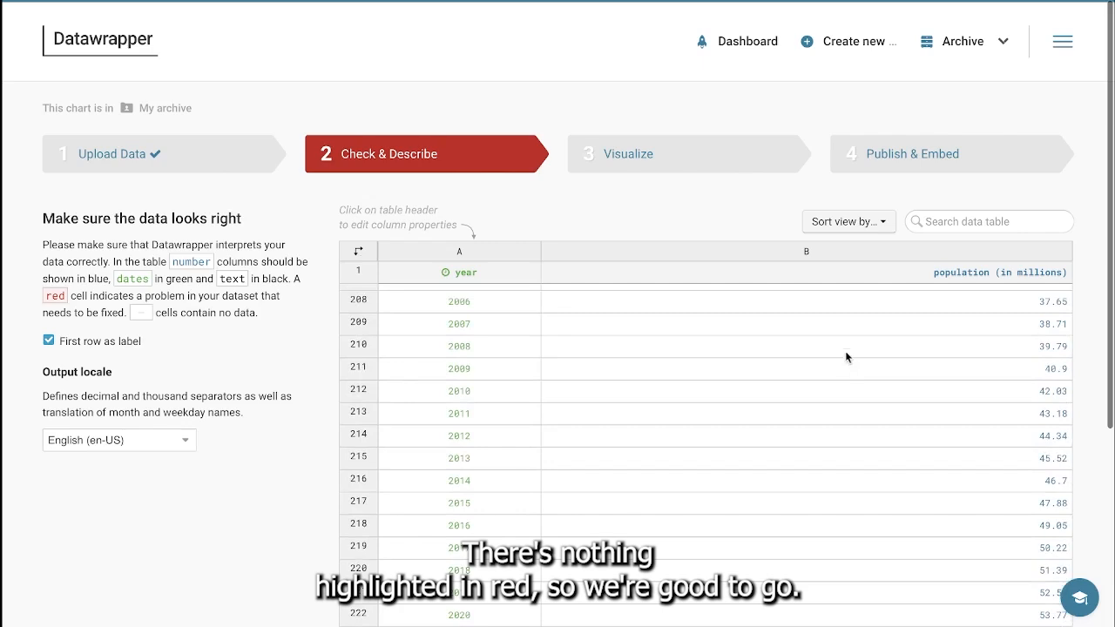
{"action": "scroll", "coordinate": [1106, 247], "scroll_direction": "down", "scroll_amount": 1}
{"action": "scroll", "coordinate": [1106, 246], "scroll_direction": "down", "scroll_amount": 2}
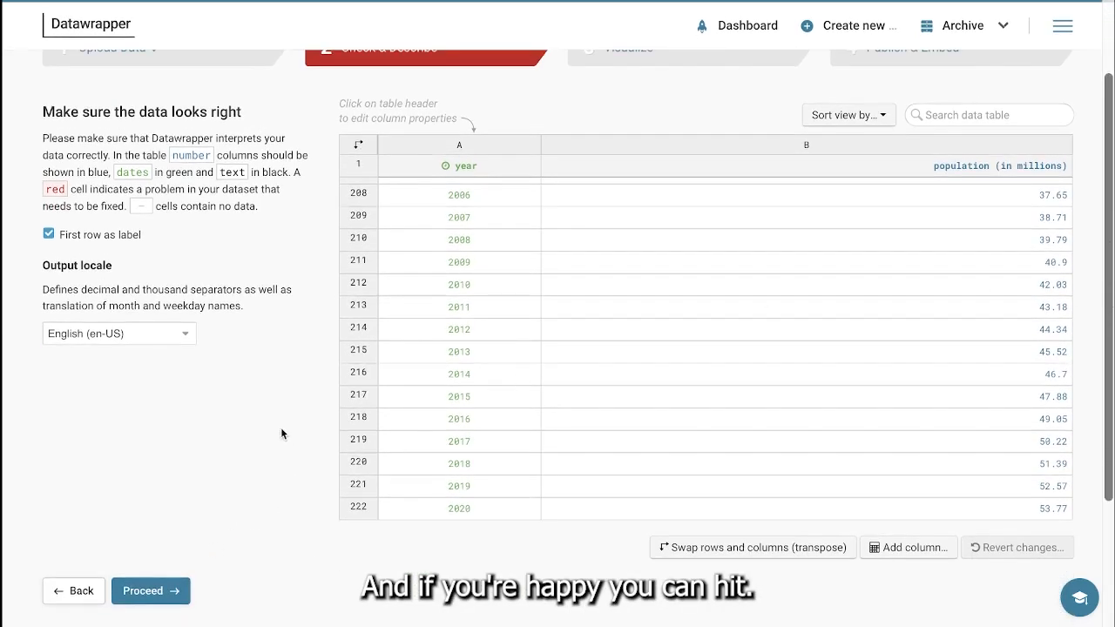
{"action": "left_click", "coordinate": [150, 592]}
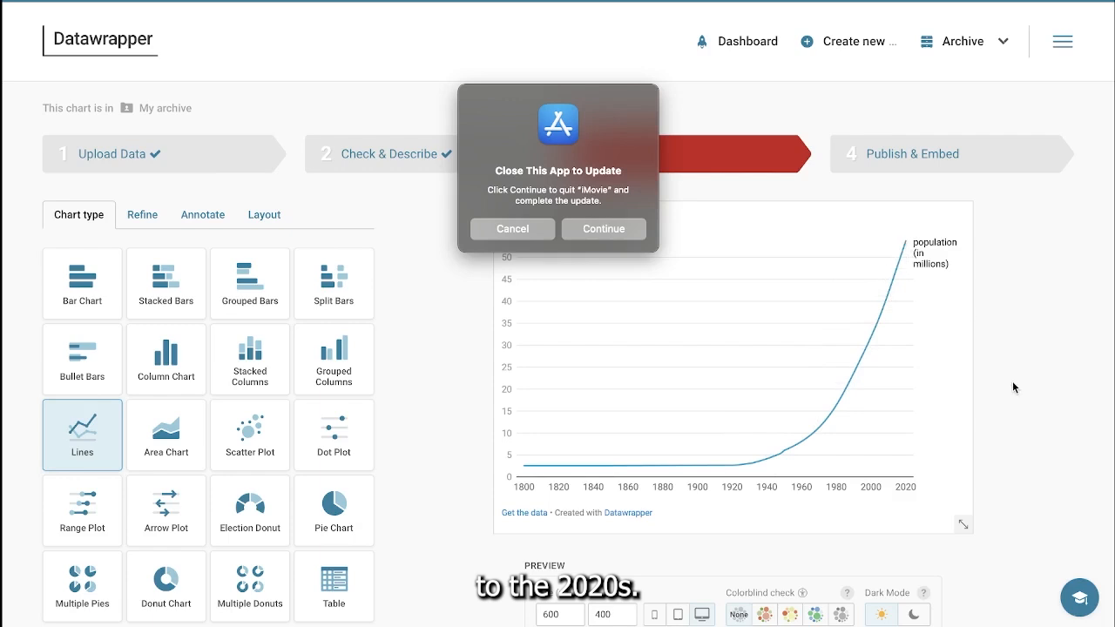
Step: Dismiss the iMovie update prompt and proceed with the line chart to its refinement settings
{"action": "left_click", "coordinate": [523, 233]}
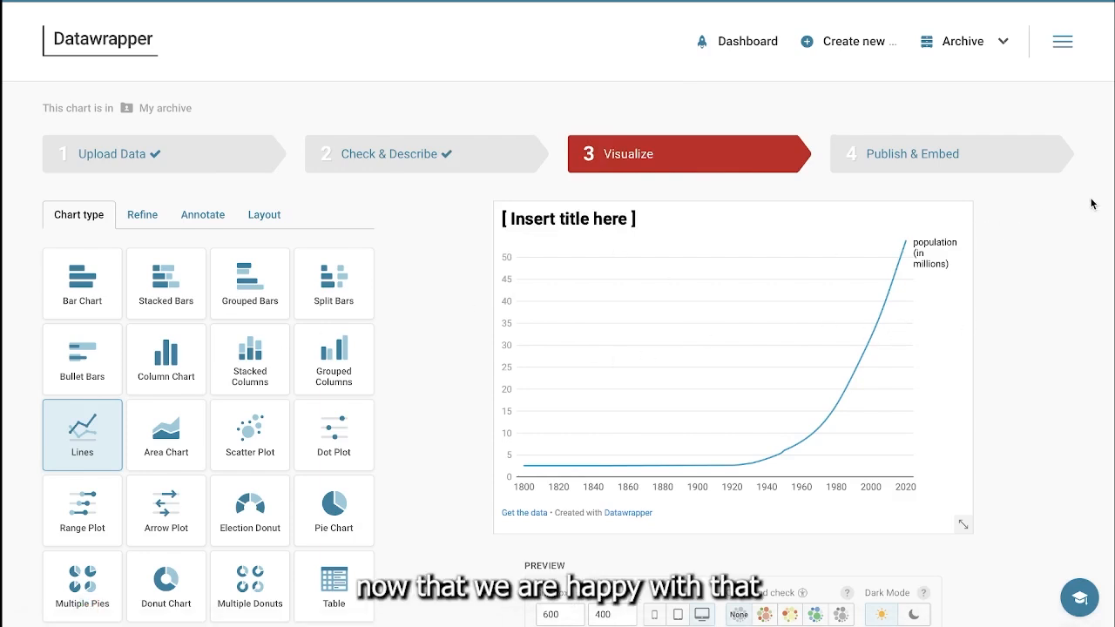
{"action": "scroll", "coordinate": [1091, 204], "scroll_direction": "down", "scroll_amount": 3}
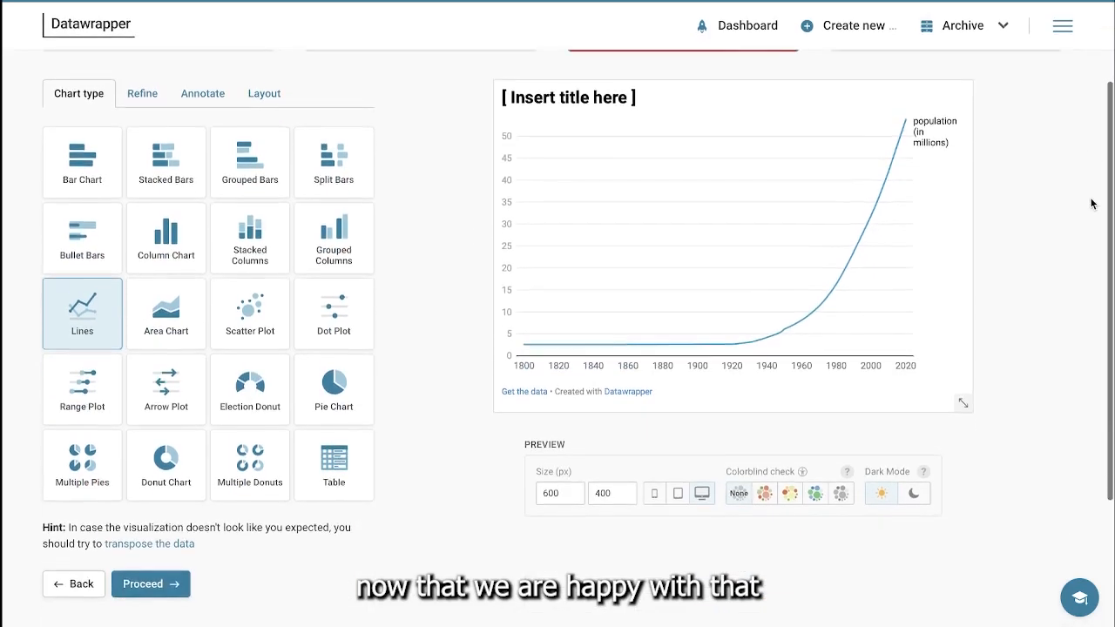
{"action": "left_click", "coordinate": [152, 588]}
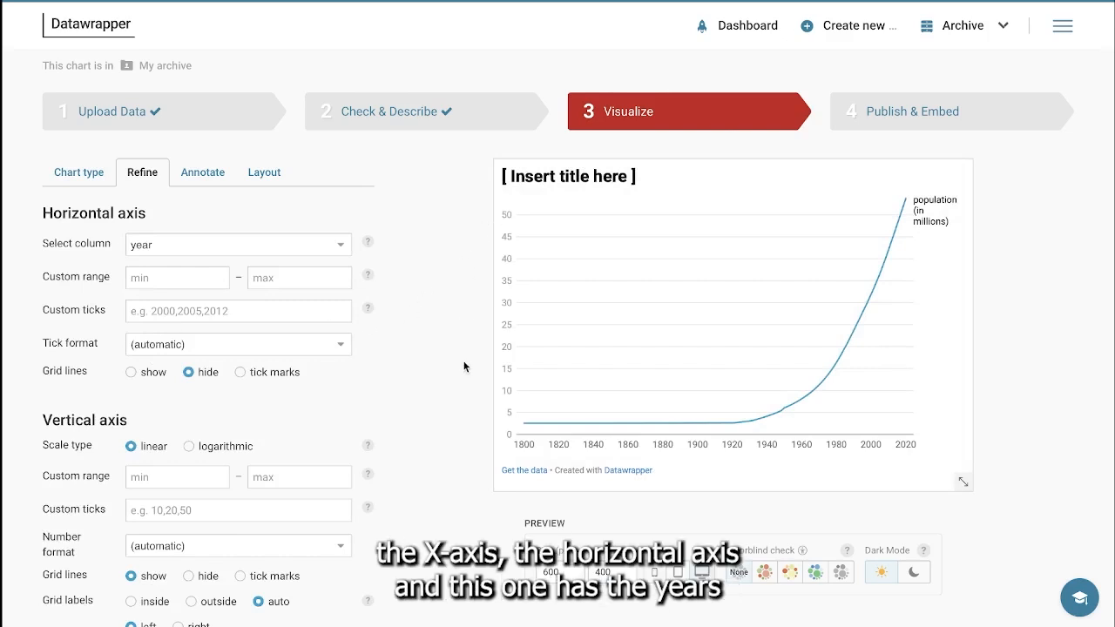
Step: Set the base color of the population line to red (#c71e1d)
{"action": "mouse_move", "coordinate": [528, 433]}
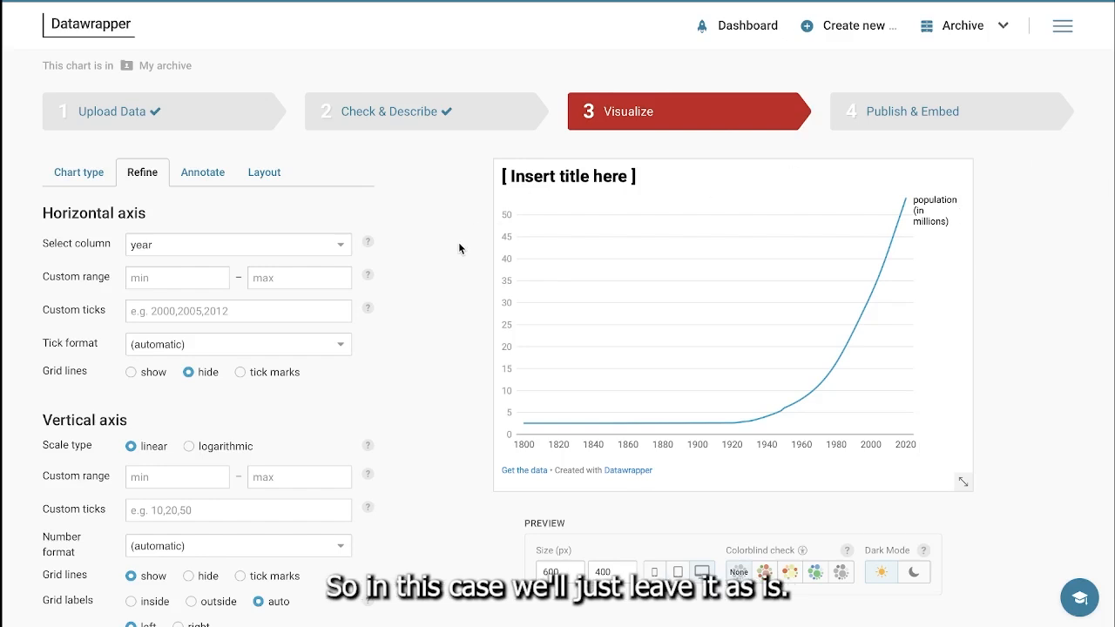
{"action": "scroll", "coordinate": [458, 248], "scroll_direction": "down", "scroll_amount": 2}
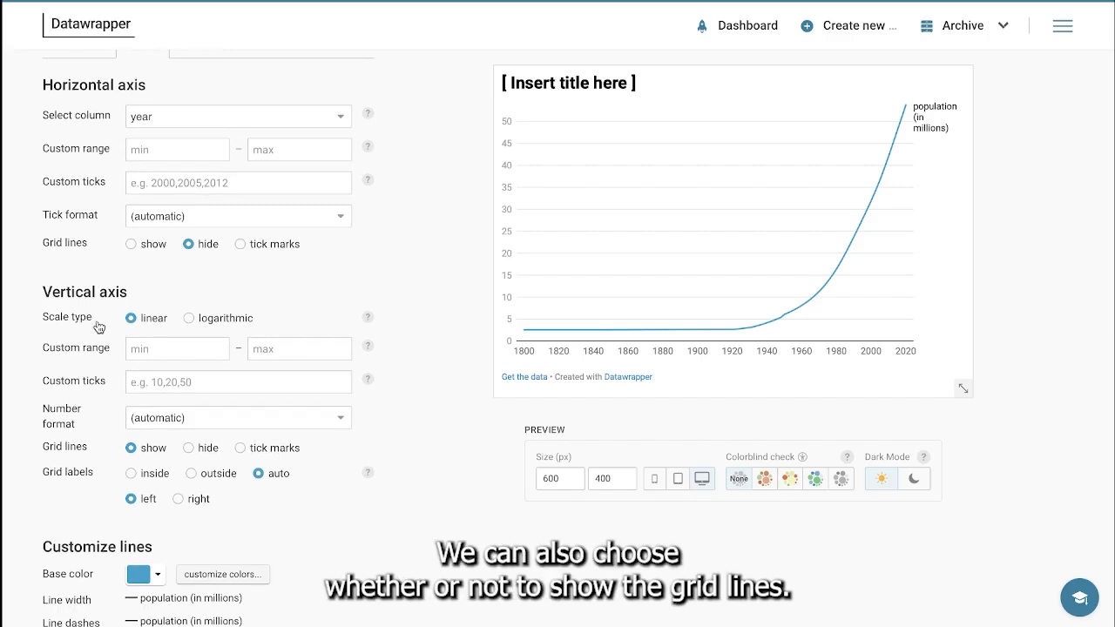
{"action": "left_click", "coordinate": [169, 354]}
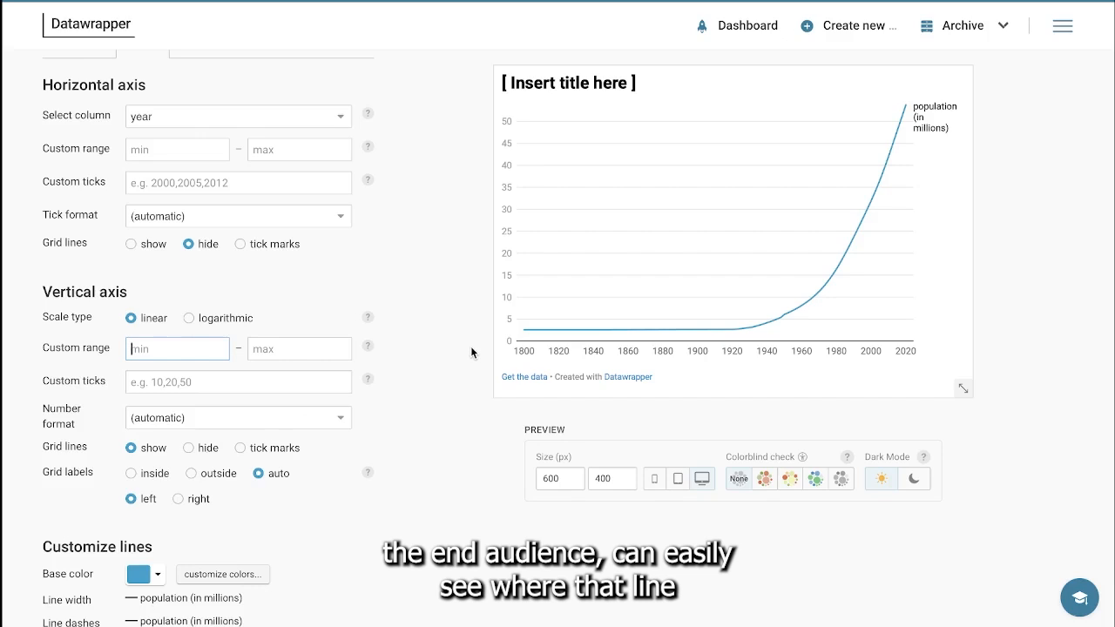
{"action": "mouse_move", "coordinate": [636, 320]}
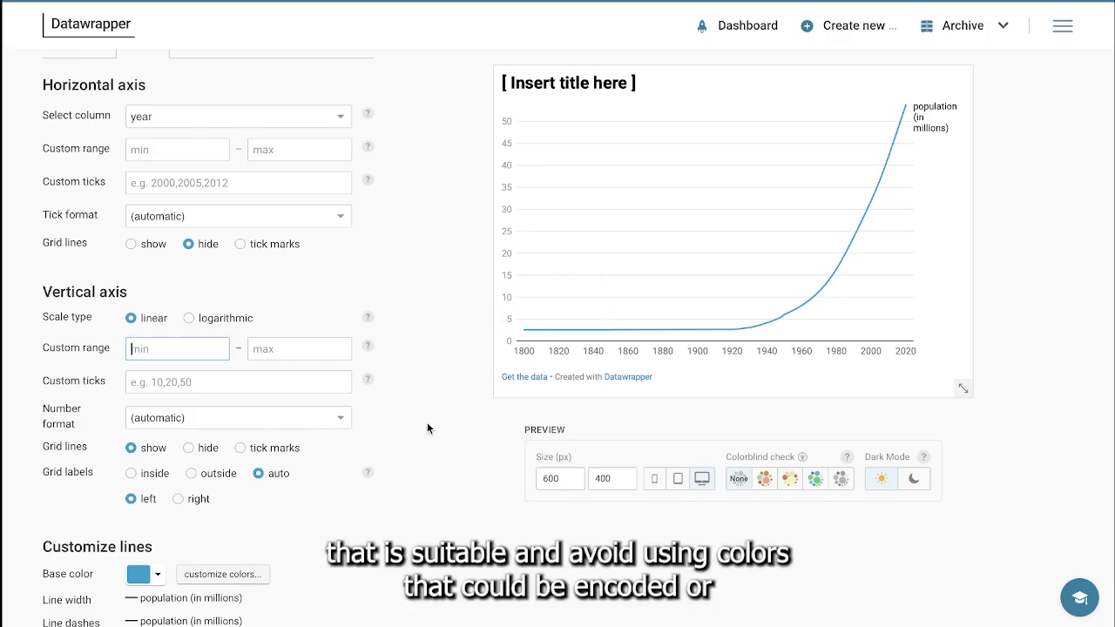
{"action": "scroll", "coordinate": [427, 427], "scroll_direction": "down", "scroll_amount": 1}
{"action": "scroll", "coordinate": [427, 421], "scroll_direction": "down", "scroll_amount": 2}
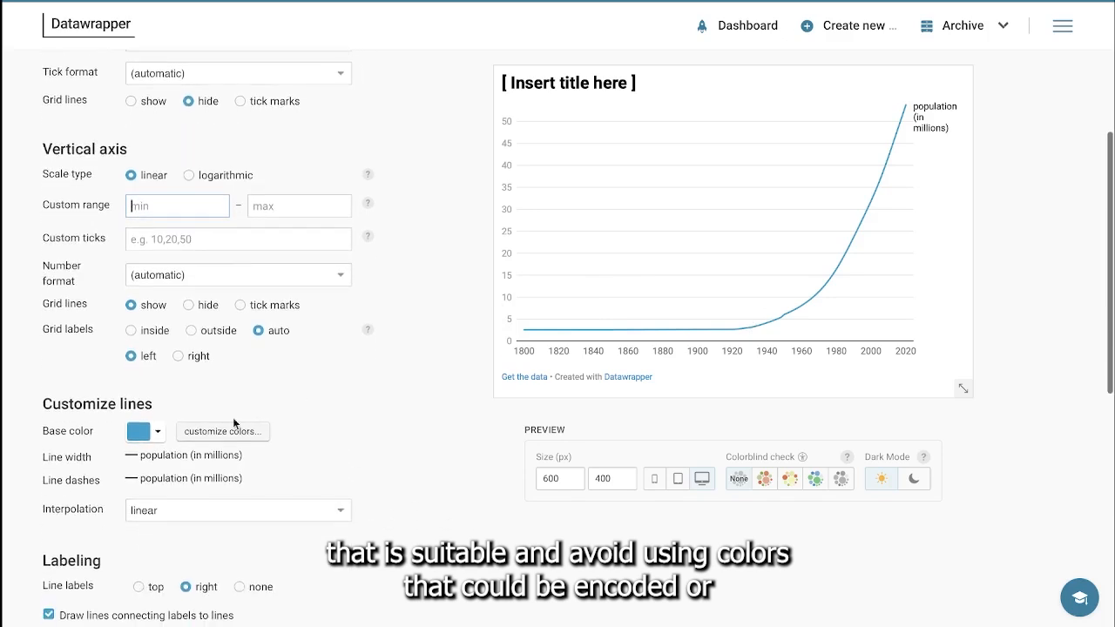
{"action": "left_click", "coordinate": [141, 436]}
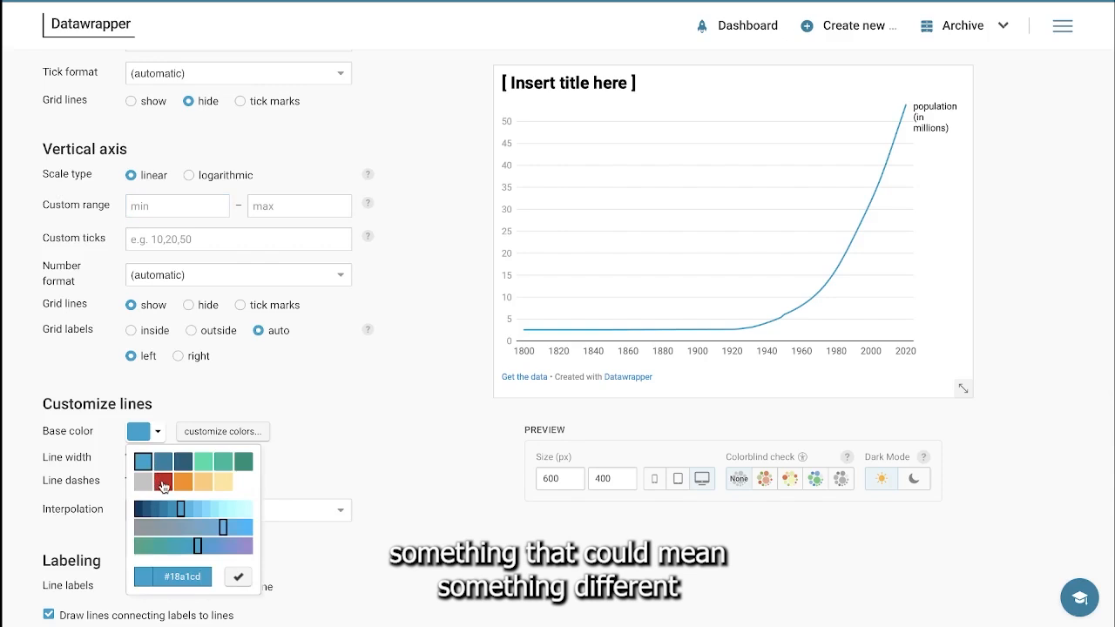
{"action": "left_click", "coordinate": [162, 482]}
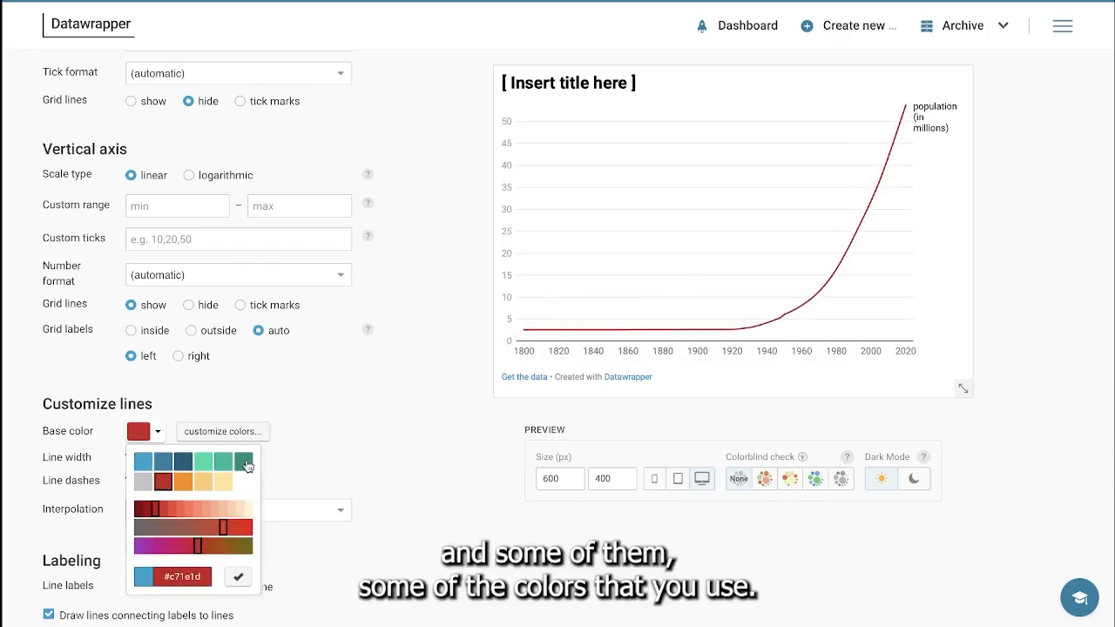
{"action": "left_click", "coordinate": [376, 421]}
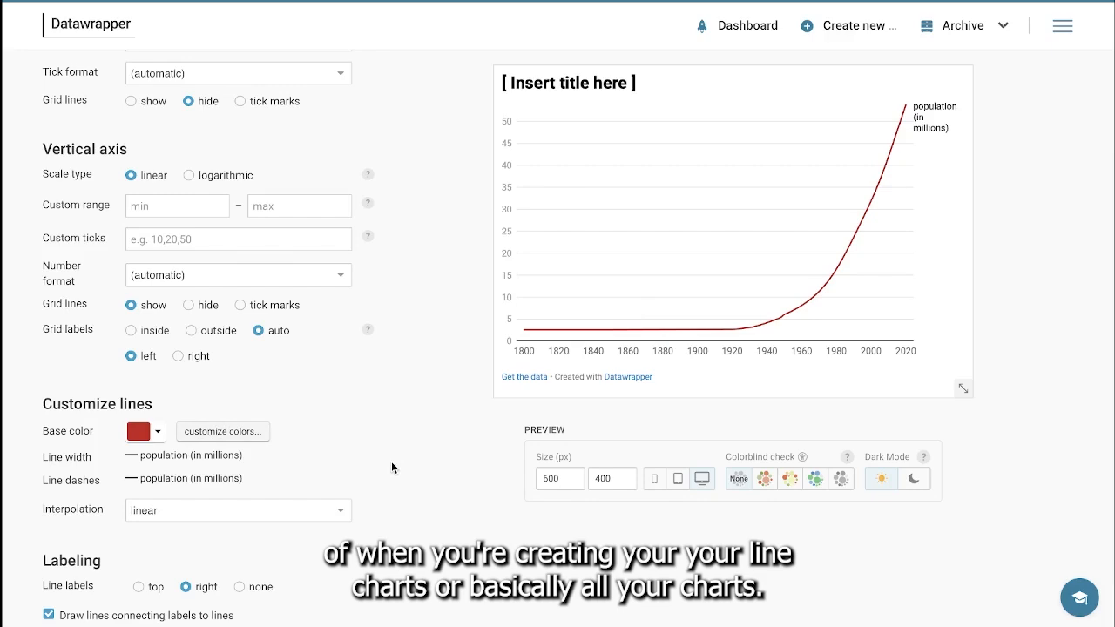
Step: Try the line labels at the top and with none, and return them to the right
{"action": "scroll", "coordinate": [391, 463], "scroll_direction": "down", "scroll_amount": 2}
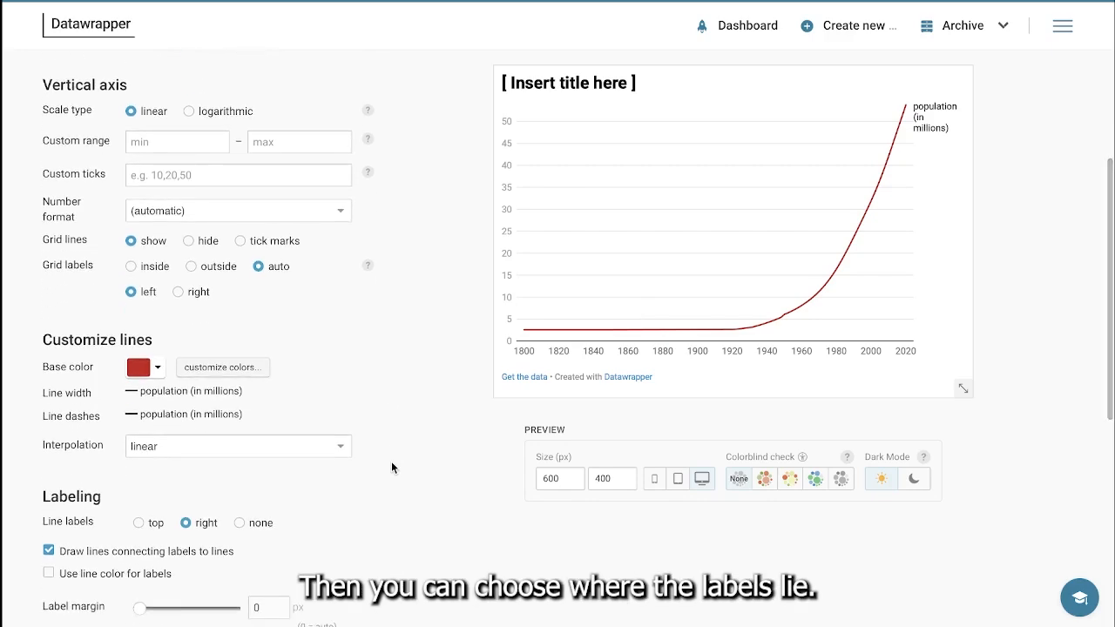
{"action": "scroll", "coordinate": [391, 465], "scroll_direction": "down", "scroll_amount": 3}
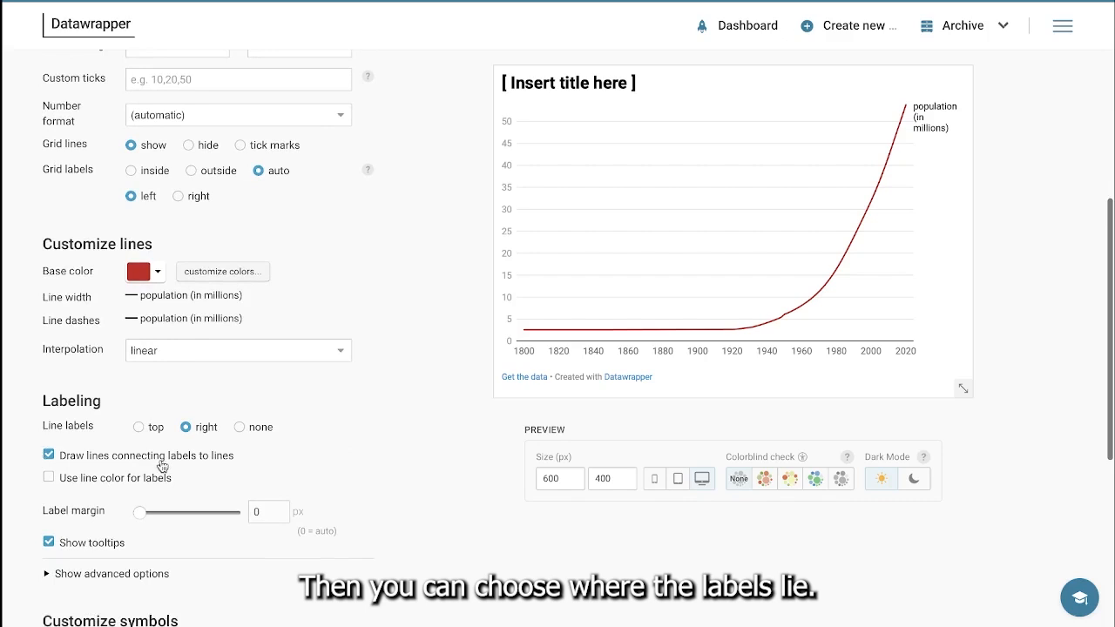
{"action": "left_click", "coordinate": [138, 431]}
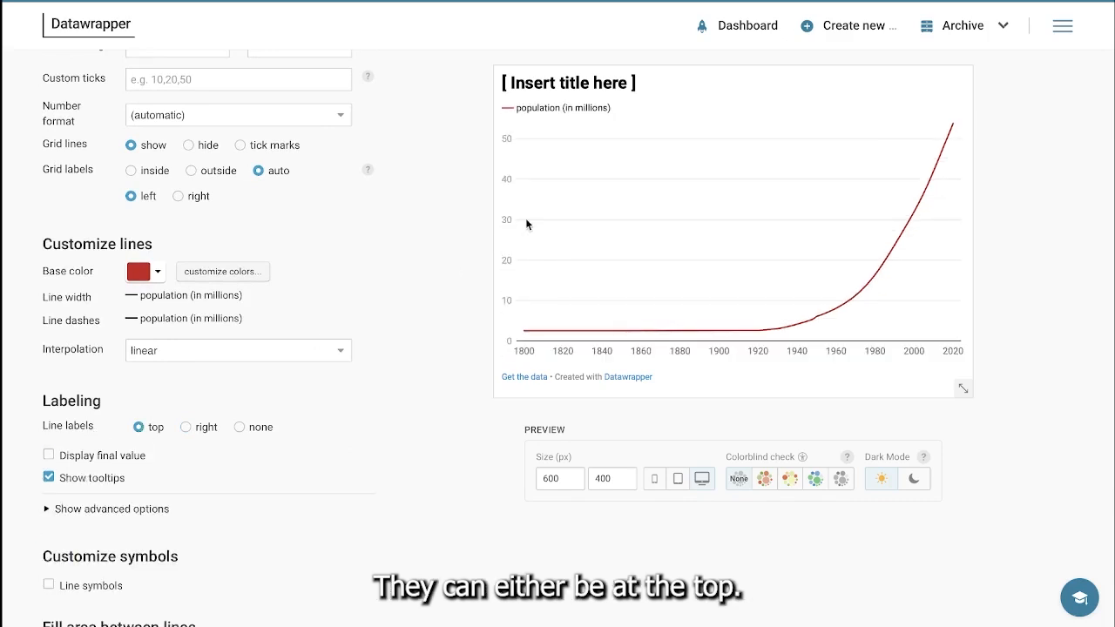
{"action": "left_click", "coordinate": [190, 430]}
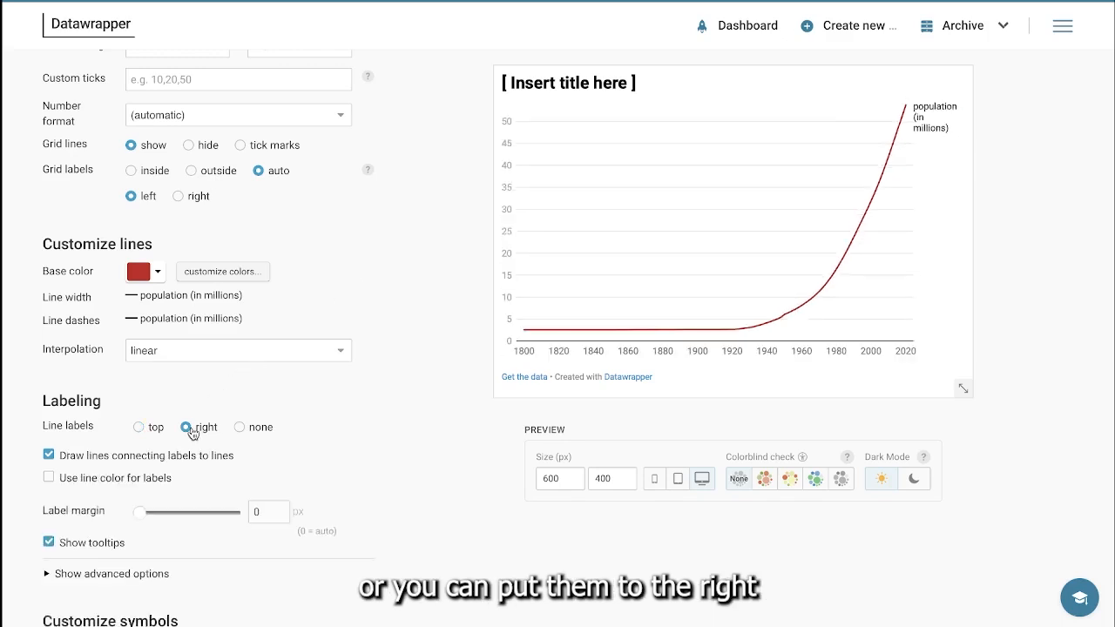
{"action": "left_click", "coordinate": [239, 436]}
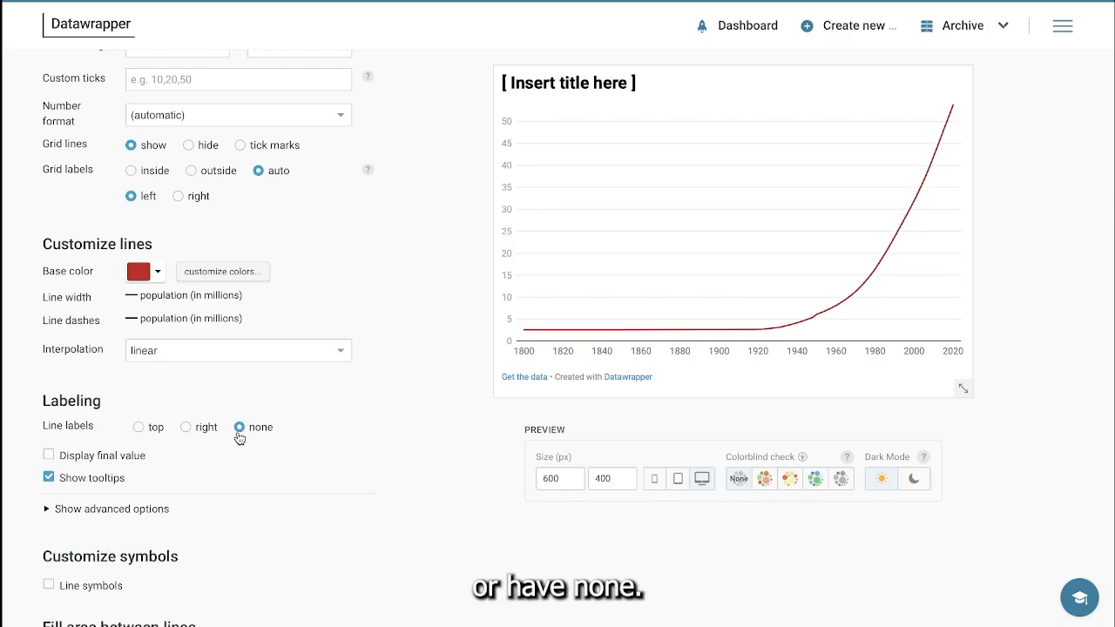
{"action": "left_click", "coordinate": [140, 428]}
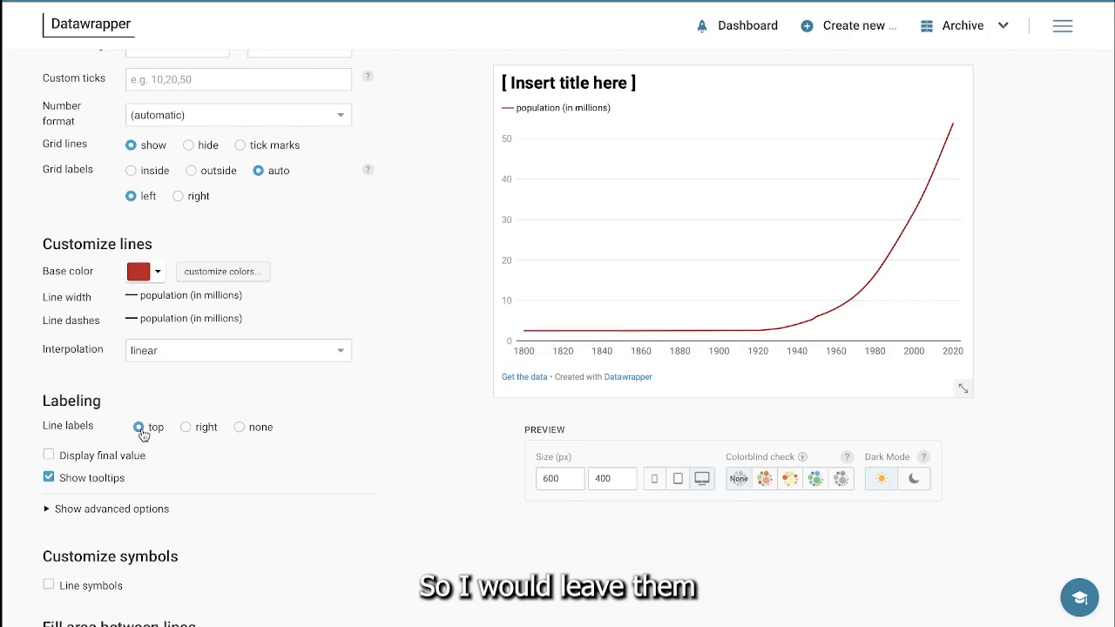
{"action": "left_click", "coordinate": [185, 427]}
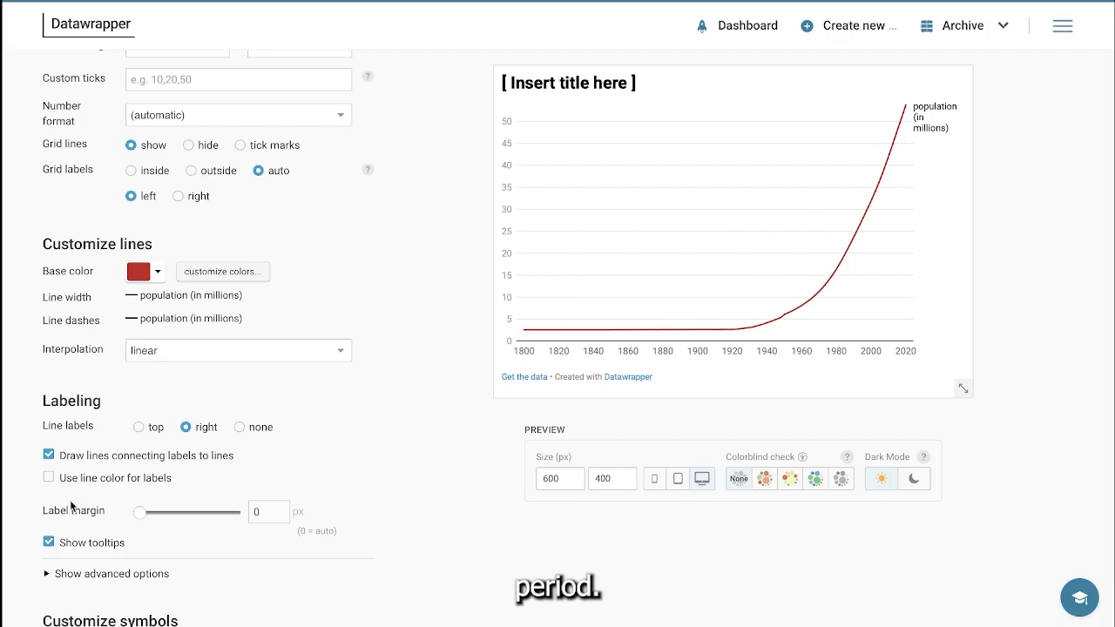
Step: Make the population label use the line color
{"action": "left_click", "coordinate": [50, 484]}
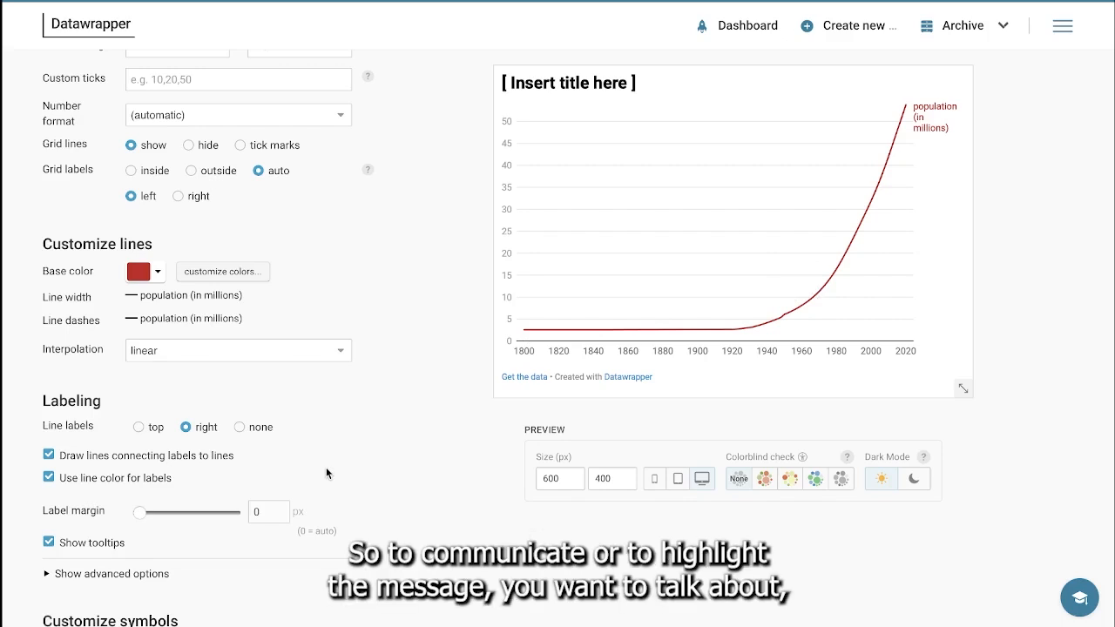
{"action": "triple_click", "coordinate": [356, 426]}
{"action": "left_click", "coordinate": [351, 433]}
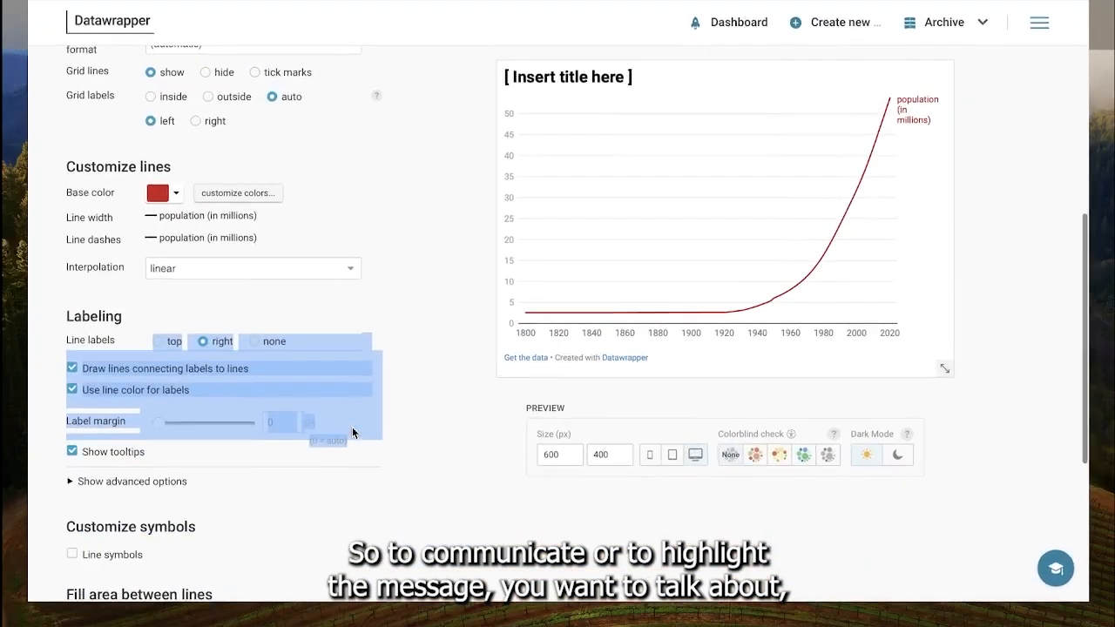
{"action": "scroll", "coordinate": [401, 436], "scroll_direction": "down", "scroll_amount": 4}
{"action": "left_click", "coordinate": [401, 437]}
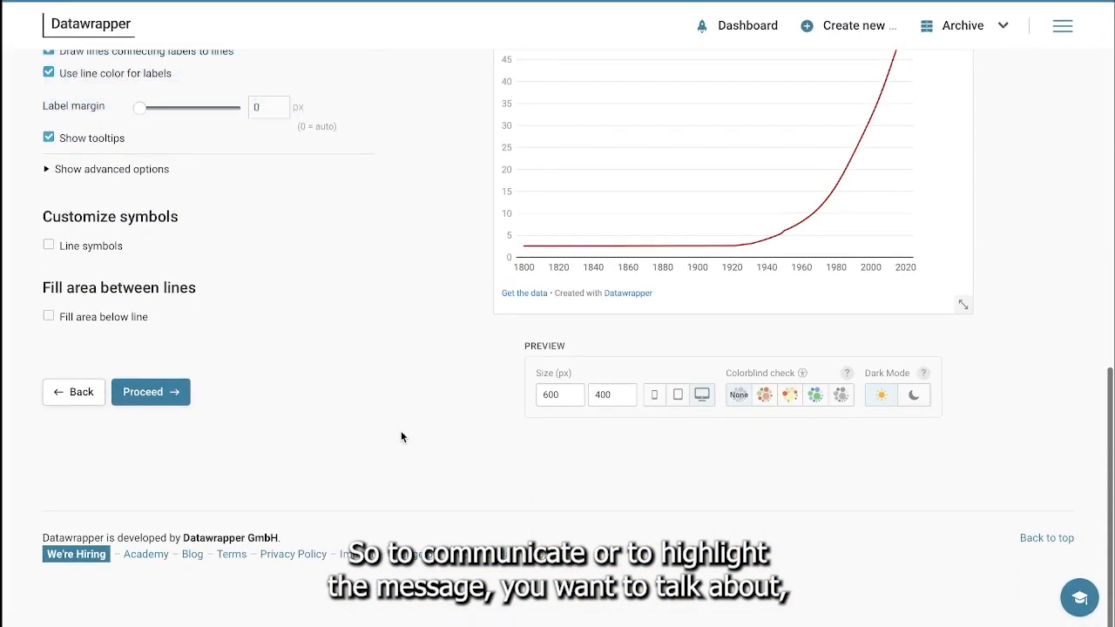
Step: Turn on line symbols for the population line and set their size to 7
{"action": "left_click", "coordinate": [50, 246]}
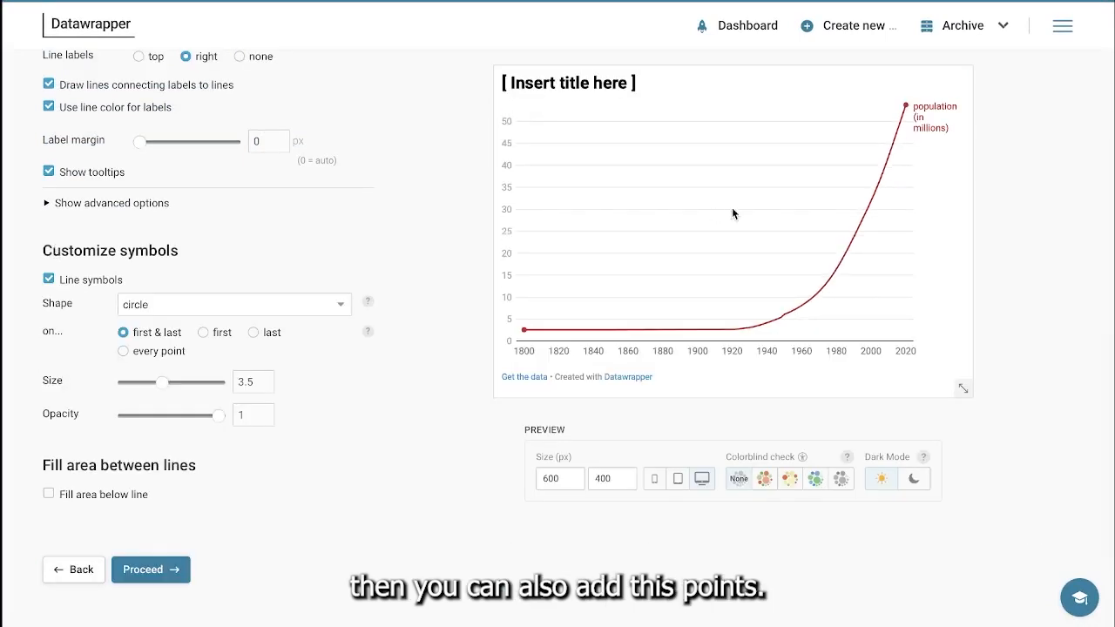
{"action": "mouse_move", "coordinate": [906, 109]}
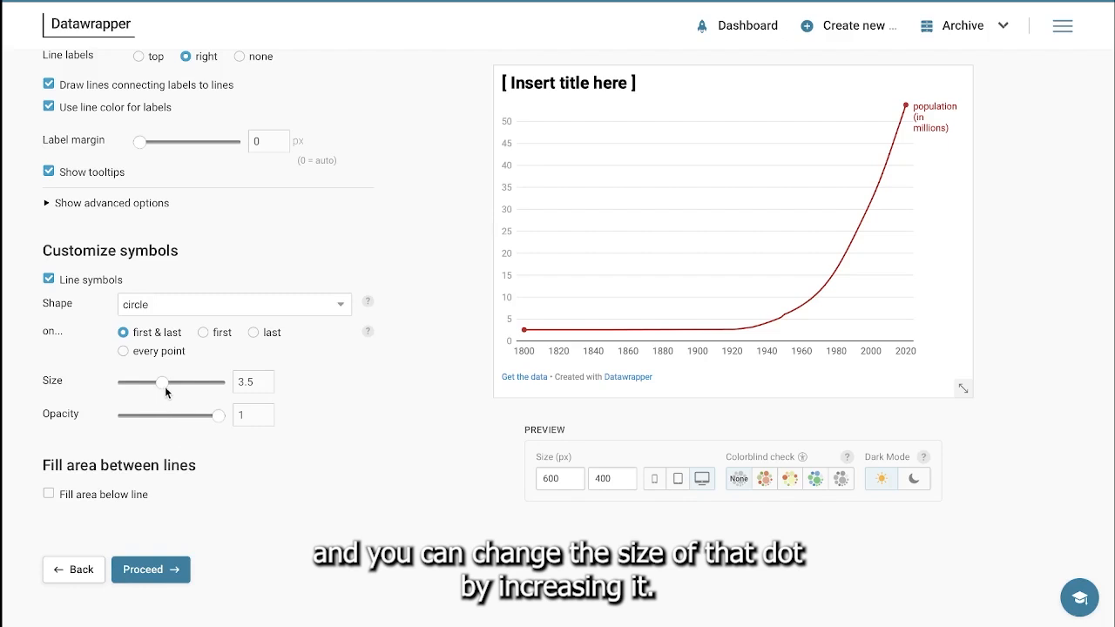
{"action": "left_click_drag", "start_coordinate": [162, 387], "coordinate": [204, 391]}
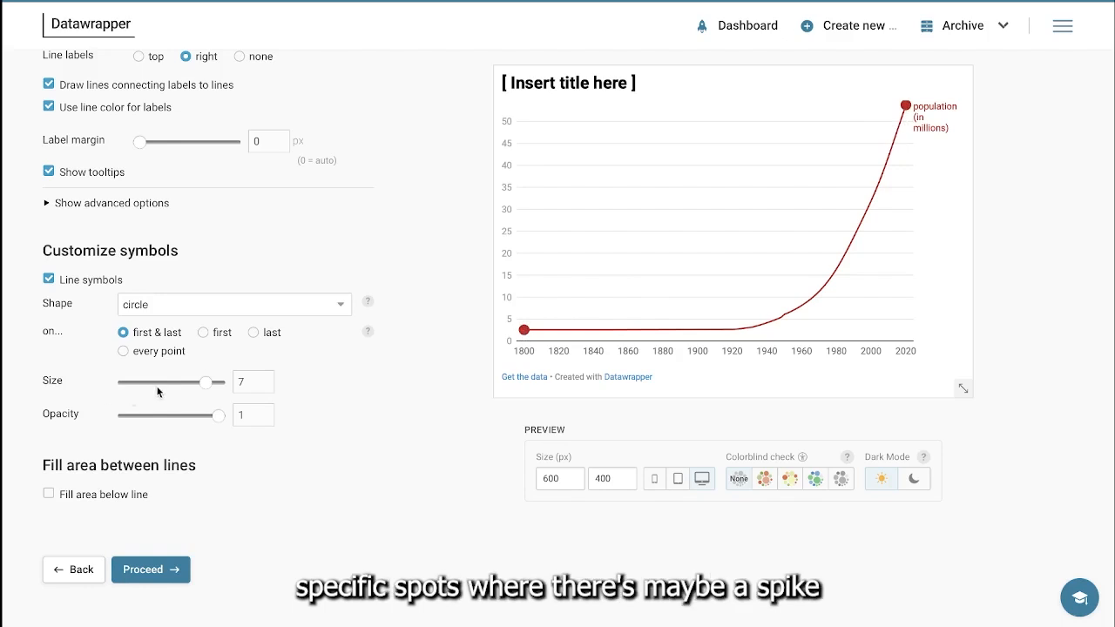
{"action": "mouse_move", "coordinate": [794, 311]}
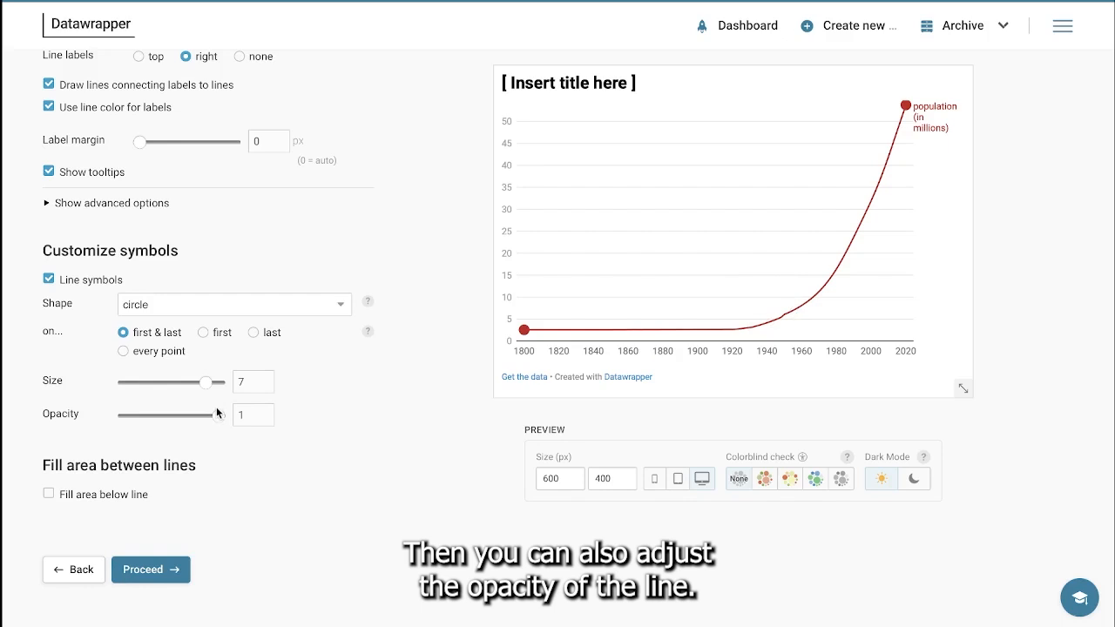
Step: Reduce the opacity of the line symbols to 0.3
{"action": "left_click_drag", "start_coordinate": [217, 413], "coordinate": [119, 422]}
{"action": "left_click", "coordinate": [133, 416]}
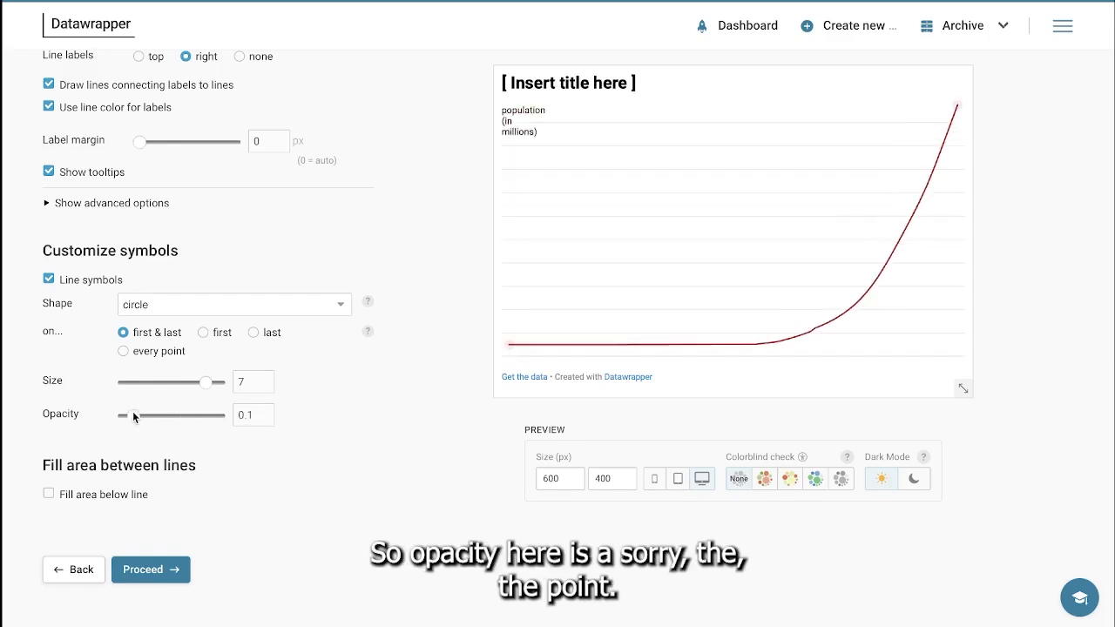
{"action": "left_click_drag", "start_coordinate": [133, 413], "coordinate": [154, 416]}
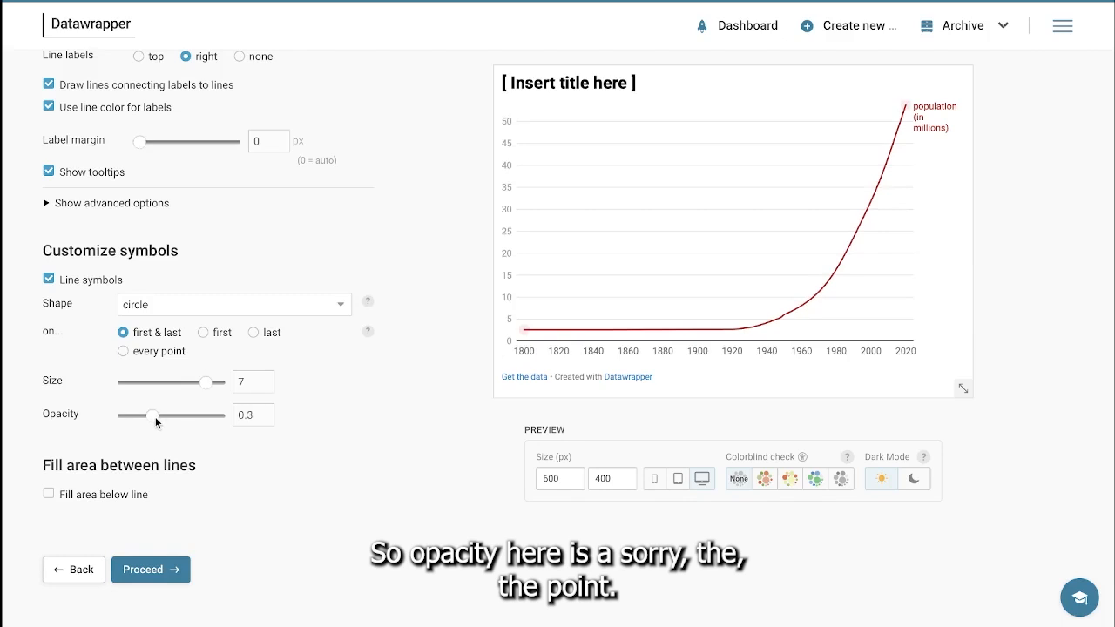
Step: Raise the opacity of the line symbols to 1
{"action": "mouse_move", "coordinate": [527, 338]}
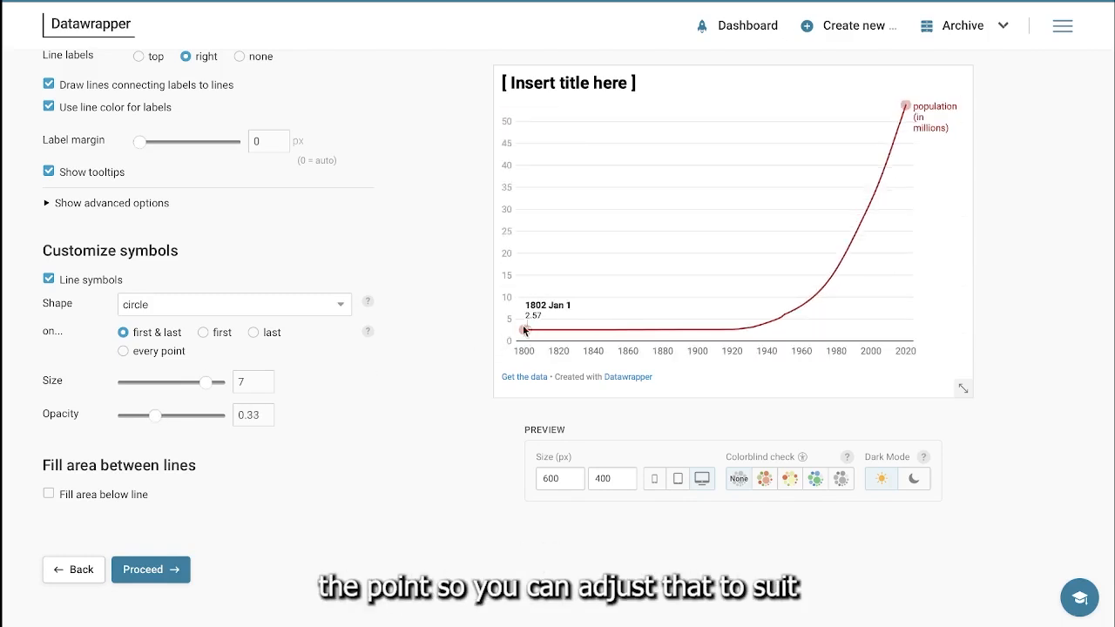
{"action": "left_click", "coordinate": [181, 413]}
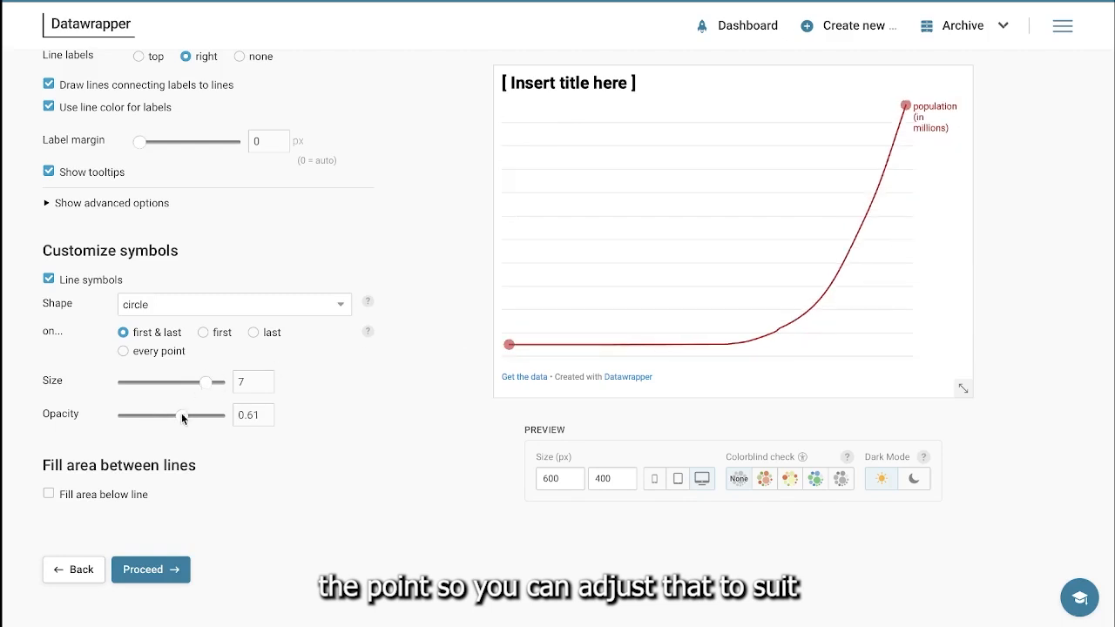
{"action": "left_click_drag", "start_coordinate": [181, 413], "coordinate": [232, 431]}
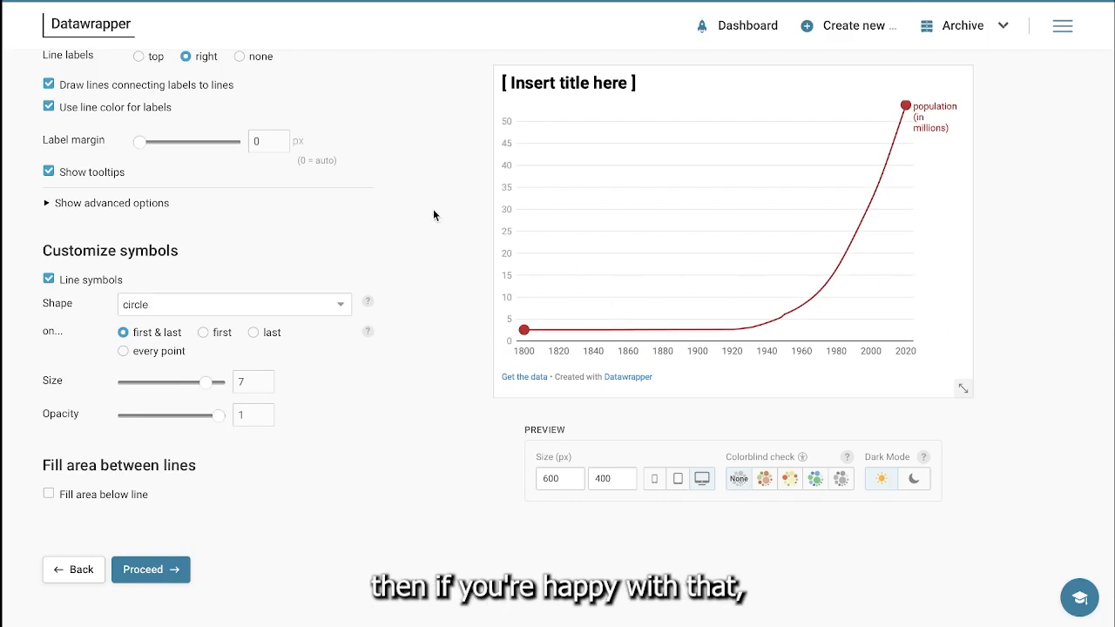
{"action": "scroll", "coordinate": [433, 209], "scroll_direction": "down", "scroll_amount": 3}
{"action": "scroll", "coordinate": [433, 213], "scroll_direction": "up", "scroll_amount": 3}
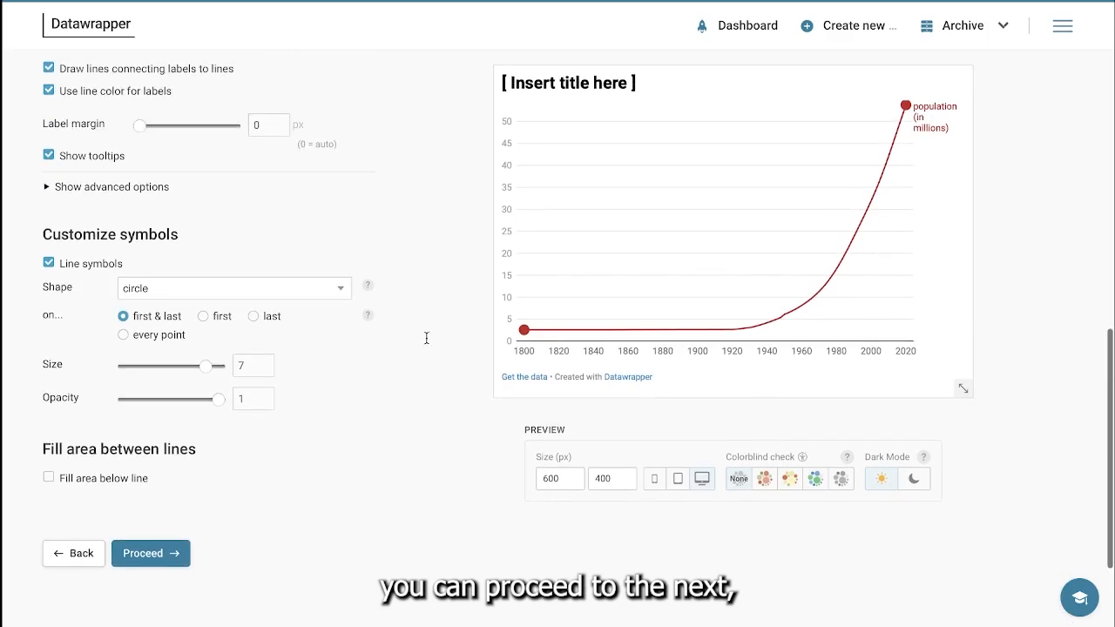
{"action": "left_click_drag", "start_coordinate": [427, 290], "coordinate": [450, 554]}
{"action": "left_click", "coordinate": [441, 531]}
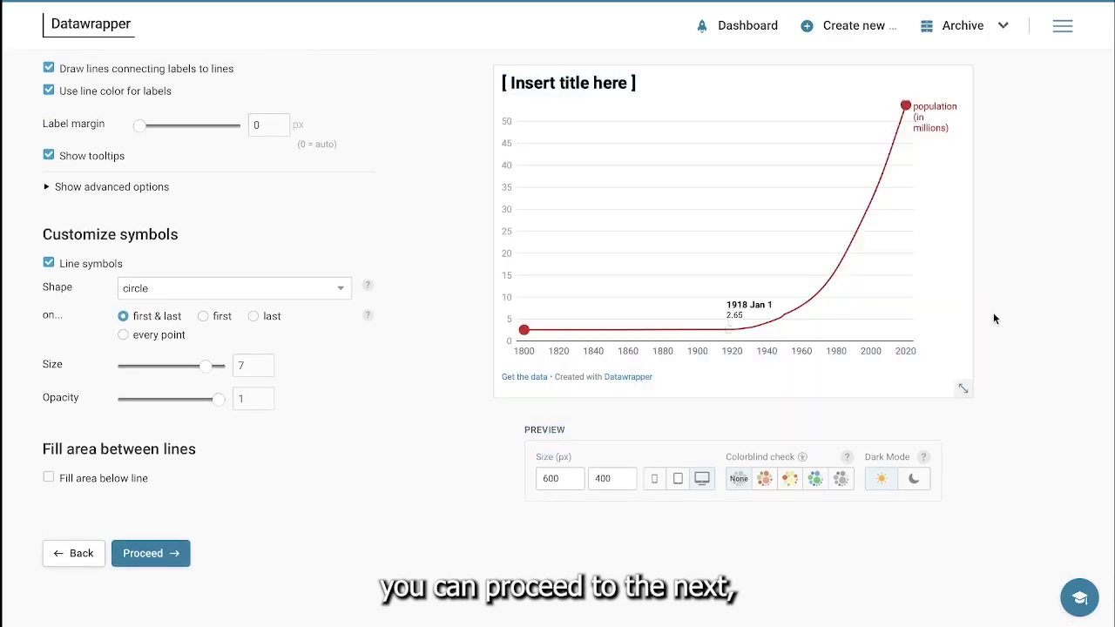
{"action": "scroll", "coordinate": [1108, 335], "scroll_direction": "down", "scroll_amount": 1}
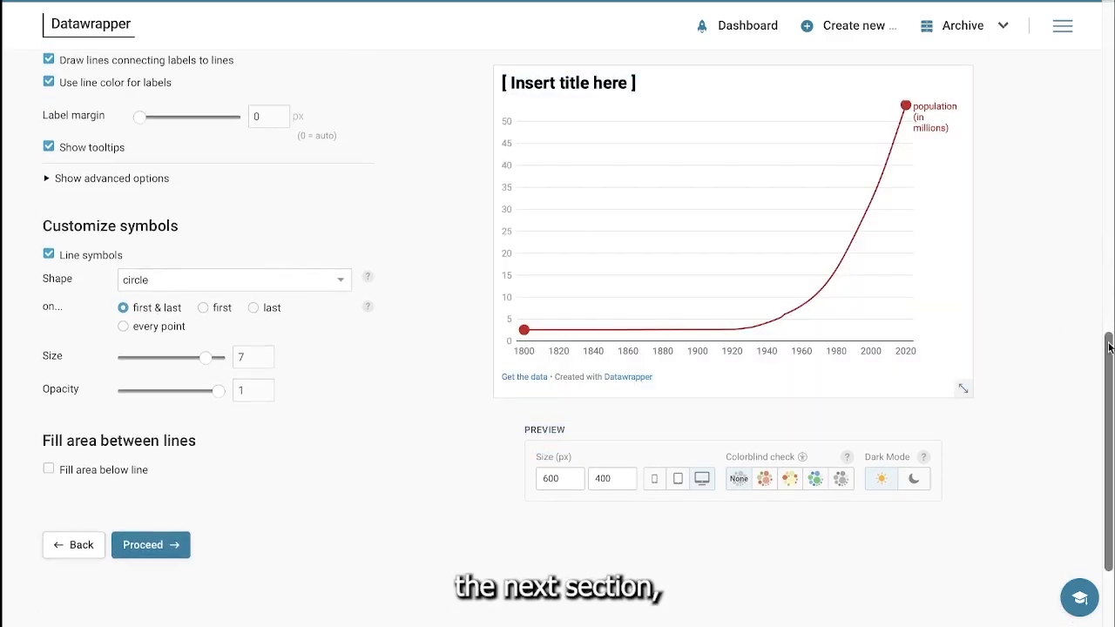
Step: Replace the placeholder chart title with "Population of the world from 1800 to 2020" in the annotation settings
{"action": "scroll", "coordinate": [1108, 347], "scroll_direction": "up", "scroll_amount": 10}
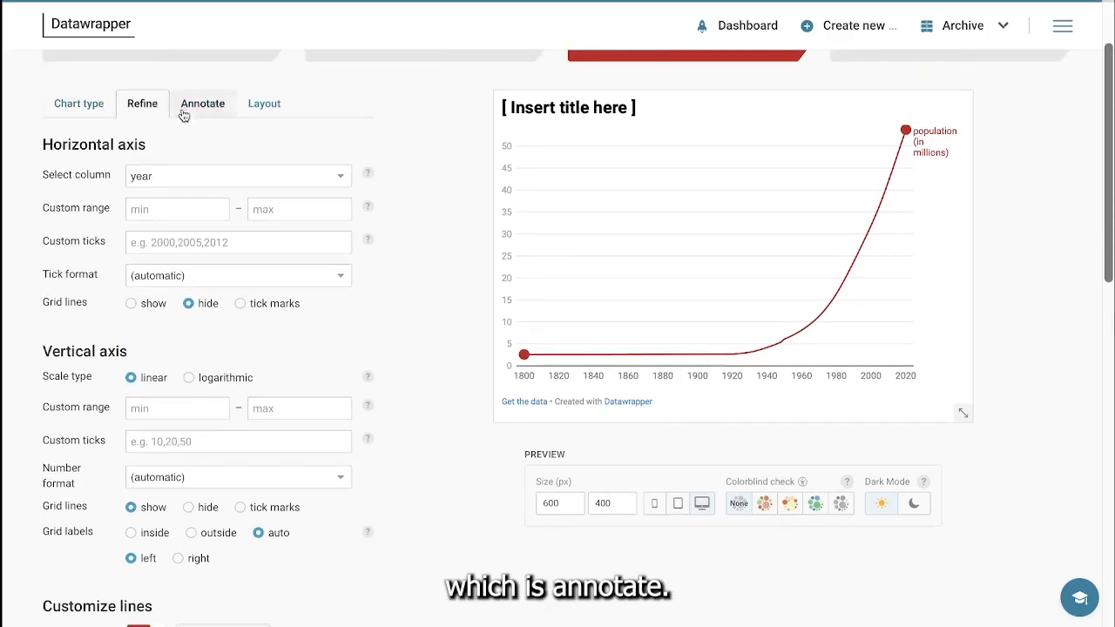
{"action": "left_click", "coordinate": [195, 107]}
{"action": "left_click", "coordinate": [178, 167]}
{"action": "key", "text": "super+a"}
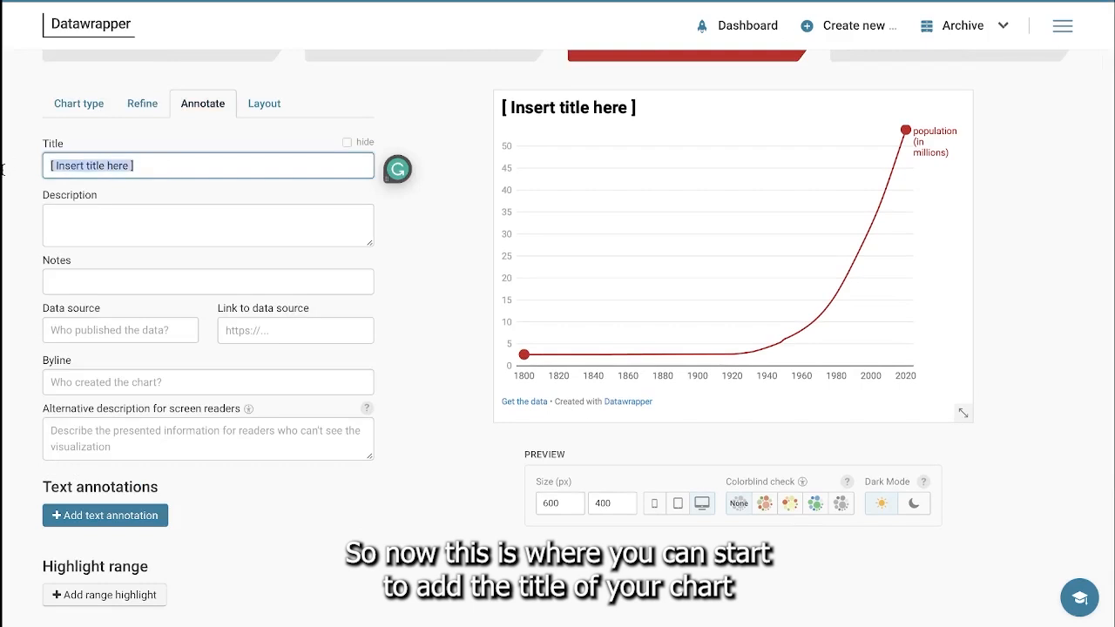
{"action": "mouse_move", "coordinate": [3, 174]}
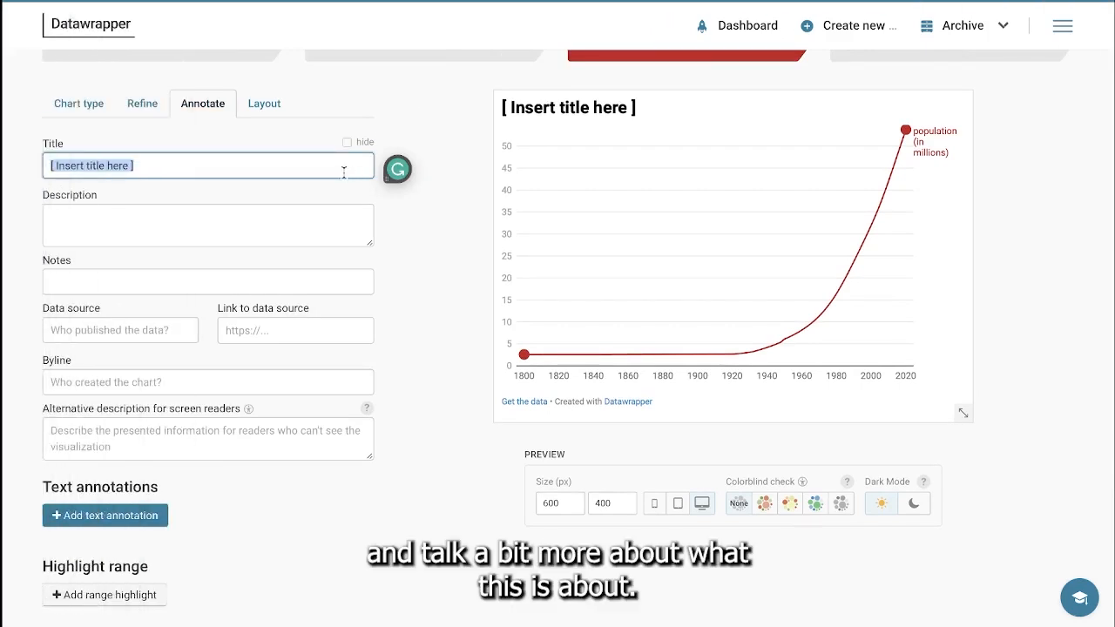
{"action": "type", "text": "Pou"}
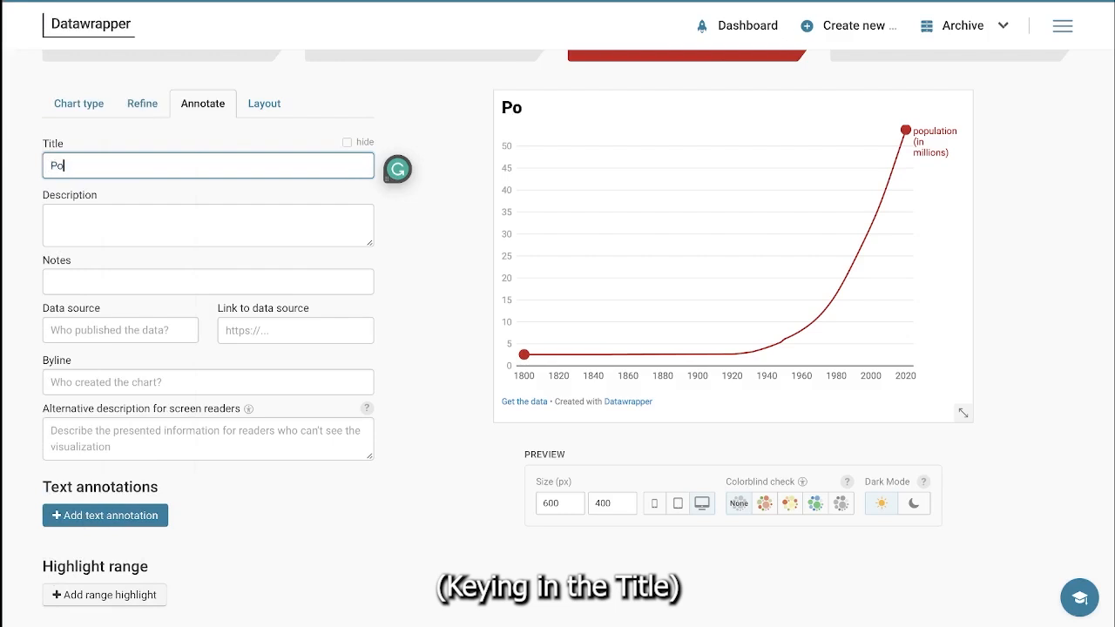
{"action": "key", "text": "BackSpace"}
{"action": "key", "text": "BackSpace"}
{"action": "type", "text": "opulation "}
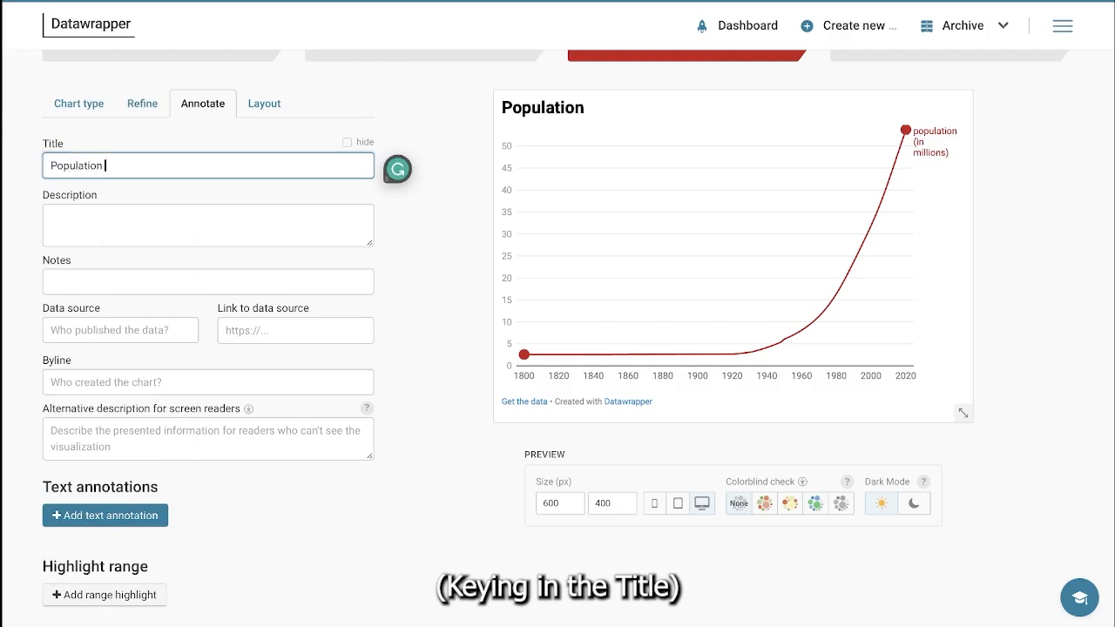
{"action": "type", "text": "of the w"}
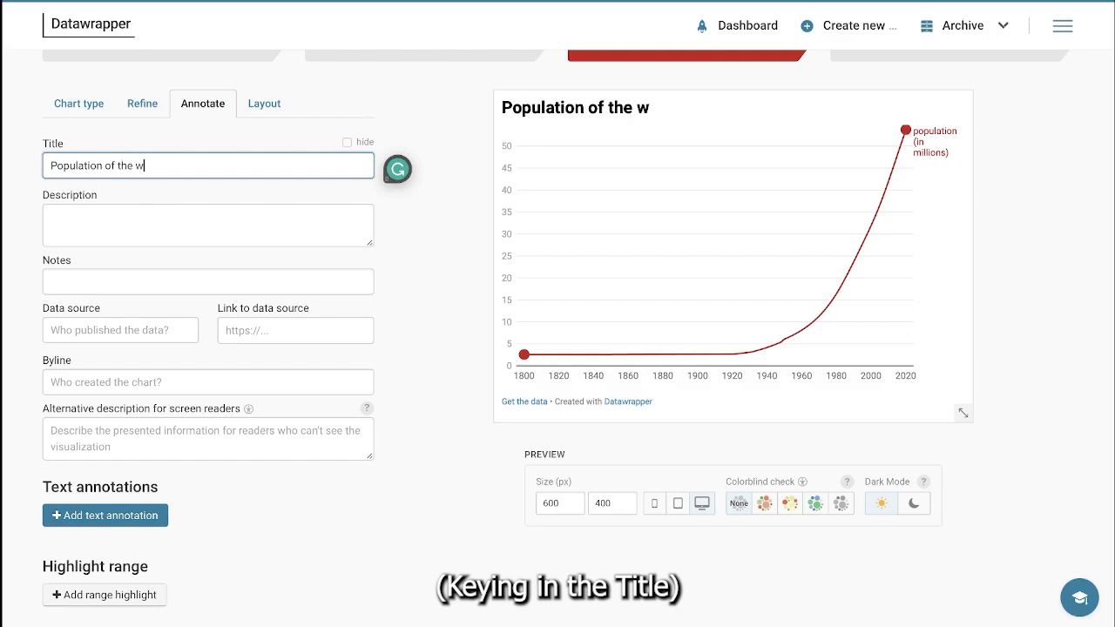
{"action": "type", "text": "orld from "}
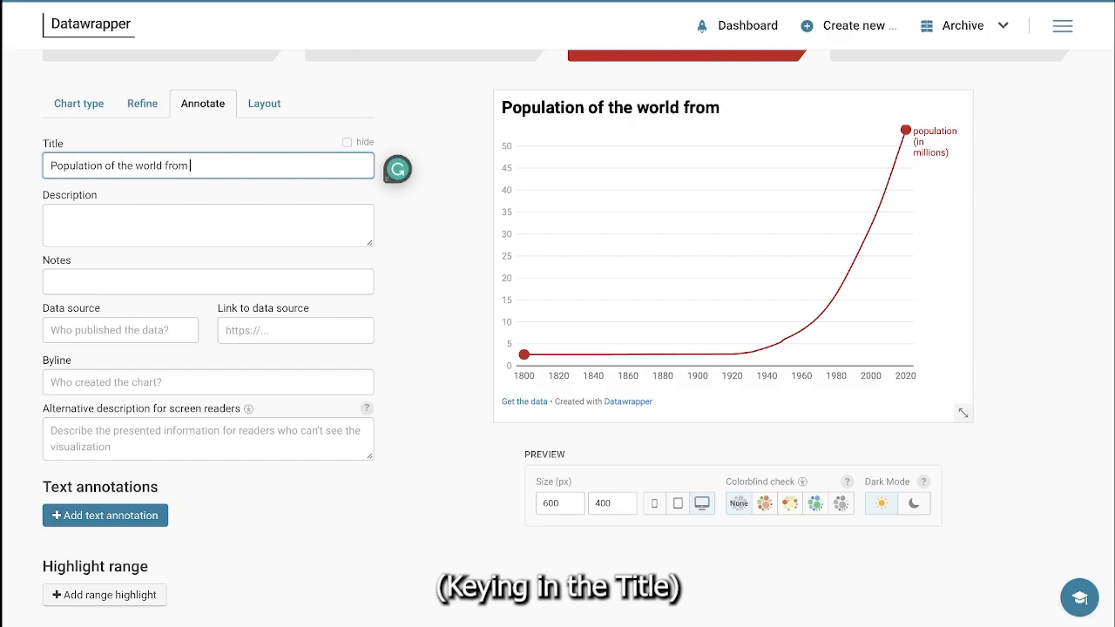
{"action": "type", "text": "1800 to"}
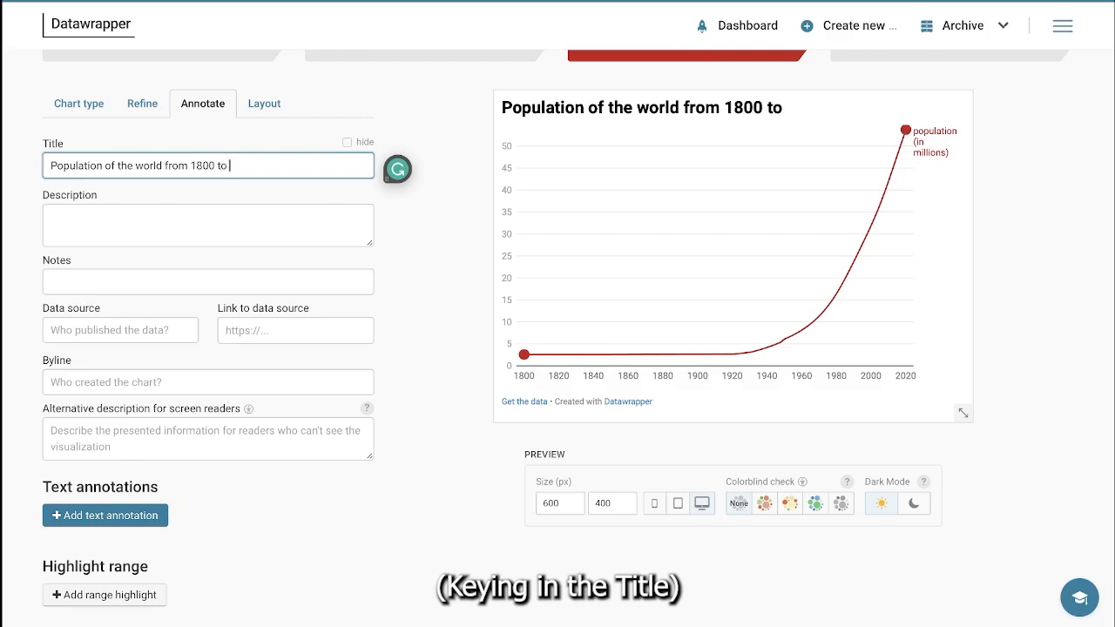
{"action": "type", "text": " 2021"}
{"action": "key", "text": "BackSpace"}
{"action": "type", "text": "0"}
Step: Add the description "The world population was steady between 1800 to about the mid 1940s and it has steadily increased from 1940 to 2020"
{"action": "left_click", "coordinate": [304, 215]}
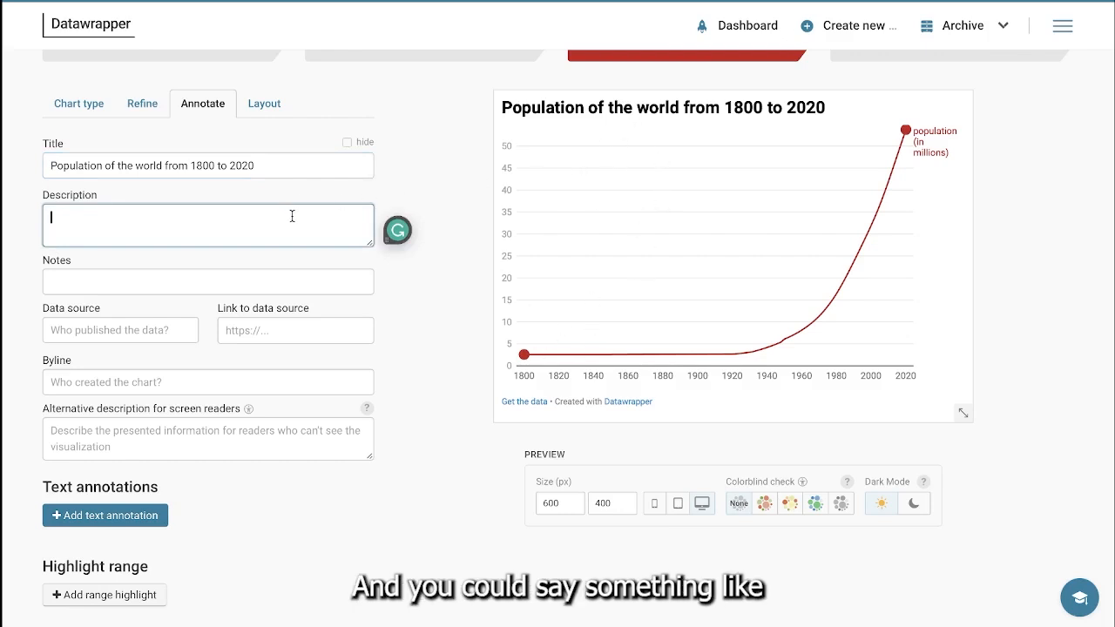
{"action": "type", "text": "The world pou"}
{"action": "key", "text": "BackSpace"}
{"action": "type", "text": "pulation was steady between 1800 "}
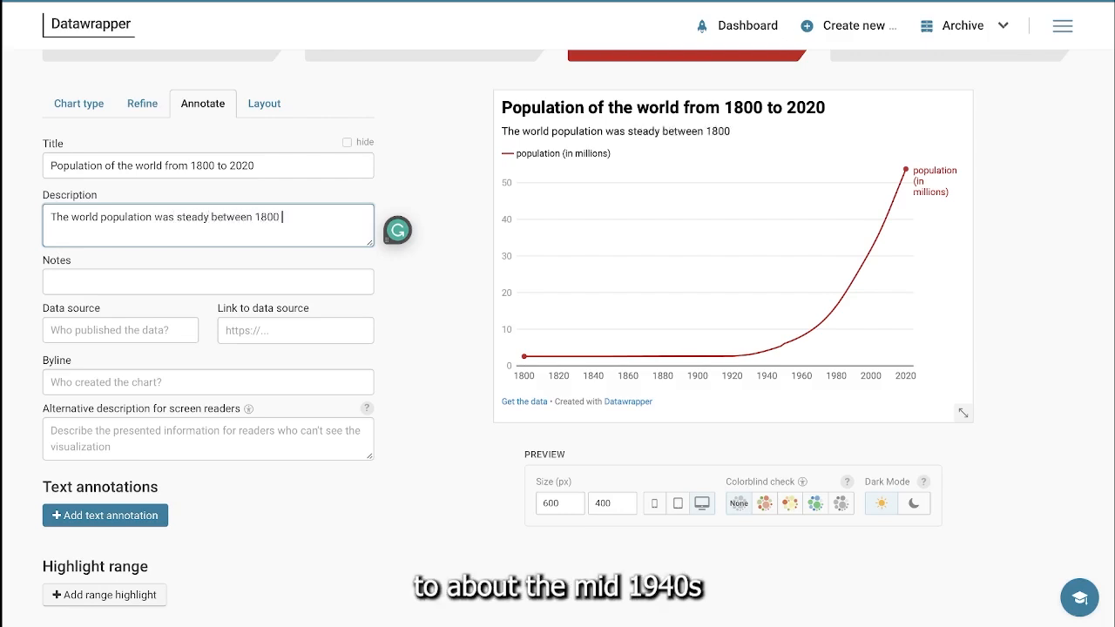
{"action": "type", "text": "to aboiu"}
{"action": "key", "text": "BackSpace"}
{"action": "key", "text": "BackSpace"}
{"action": "type", "text": "ut the mid "}
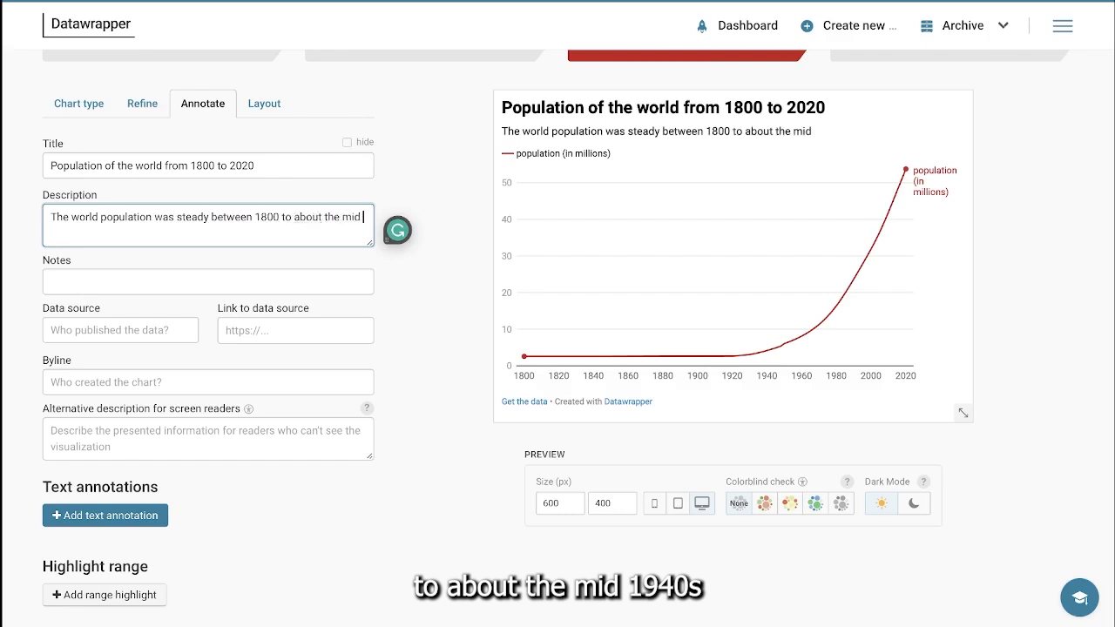
{"action": "type", "text": "1940s an"}
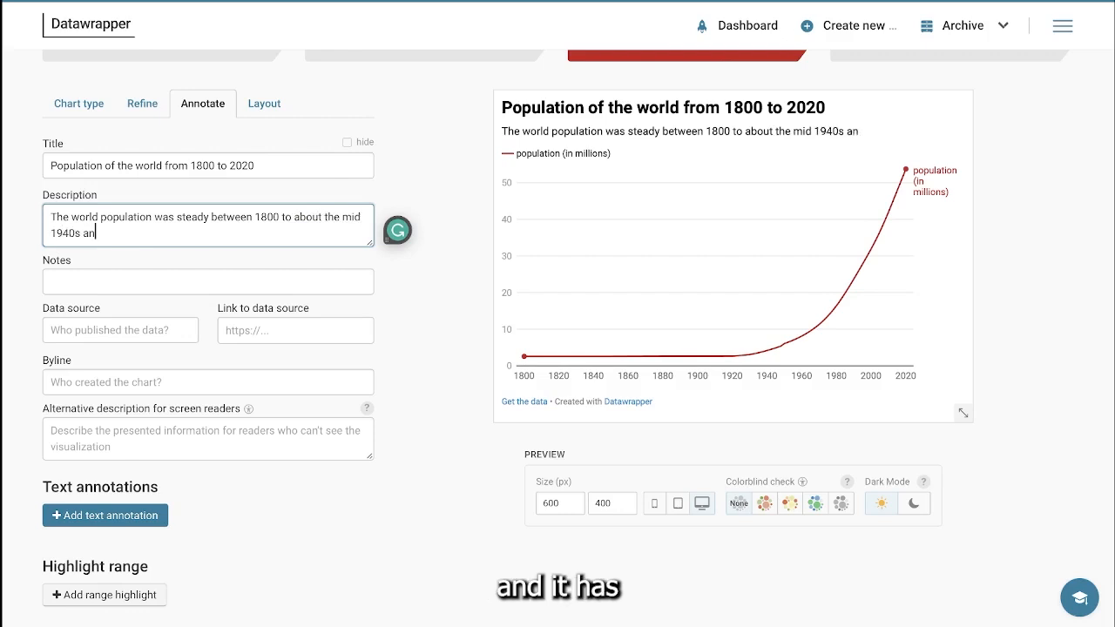
{"action": "type", "text": "d it has "}
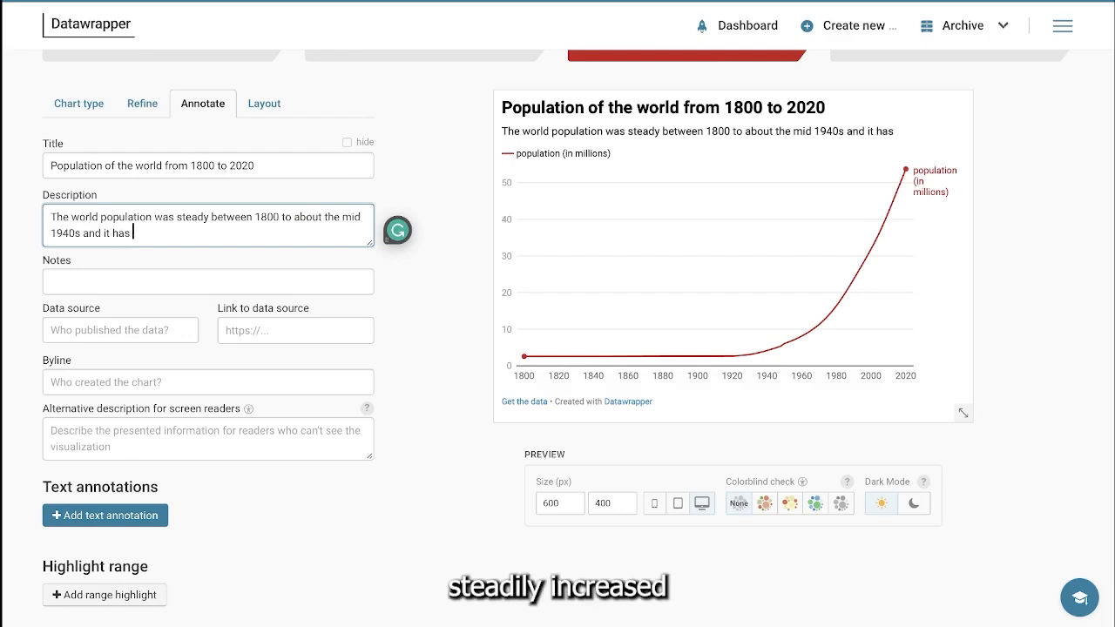
{"action": "type", "text": "steadily increased "}
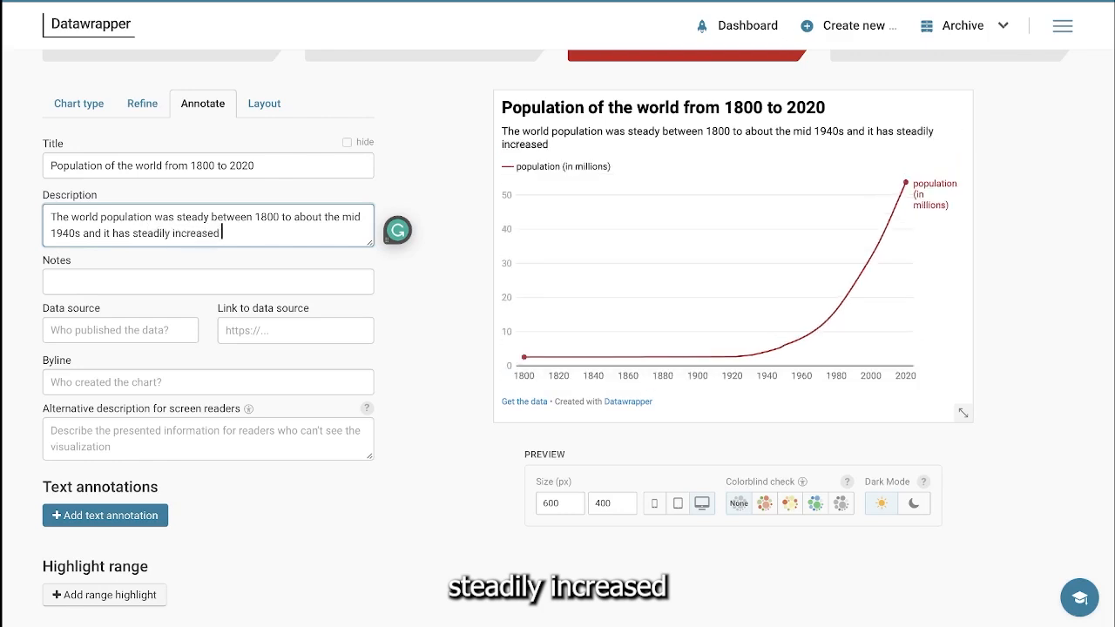
{"action": "type", "text": "from"}
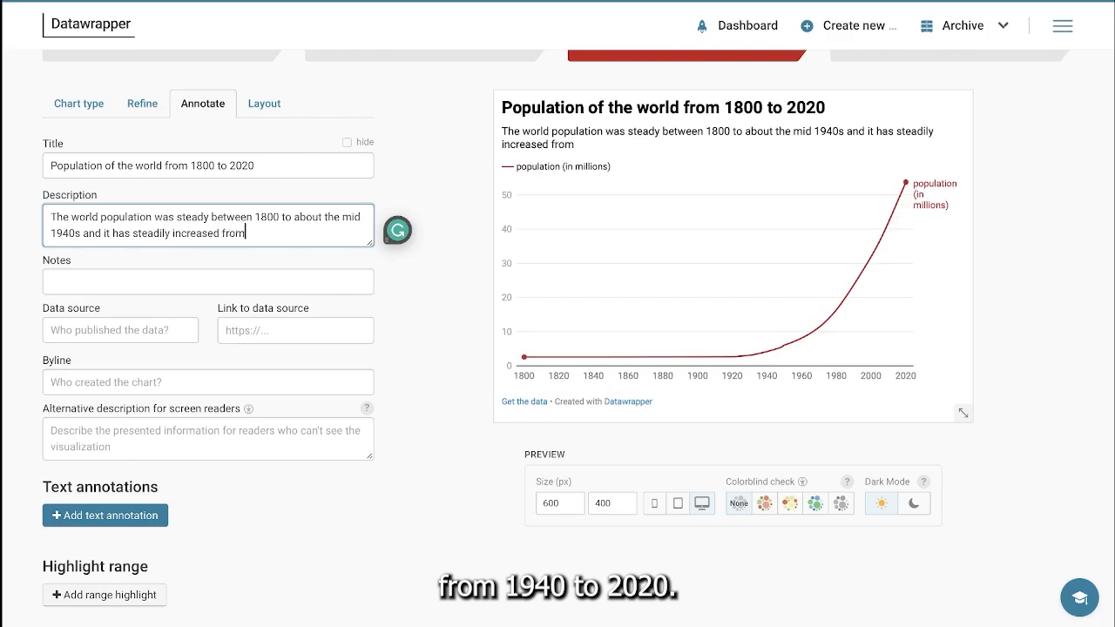
{"action": "type", "text": " 1940 to 2020"}
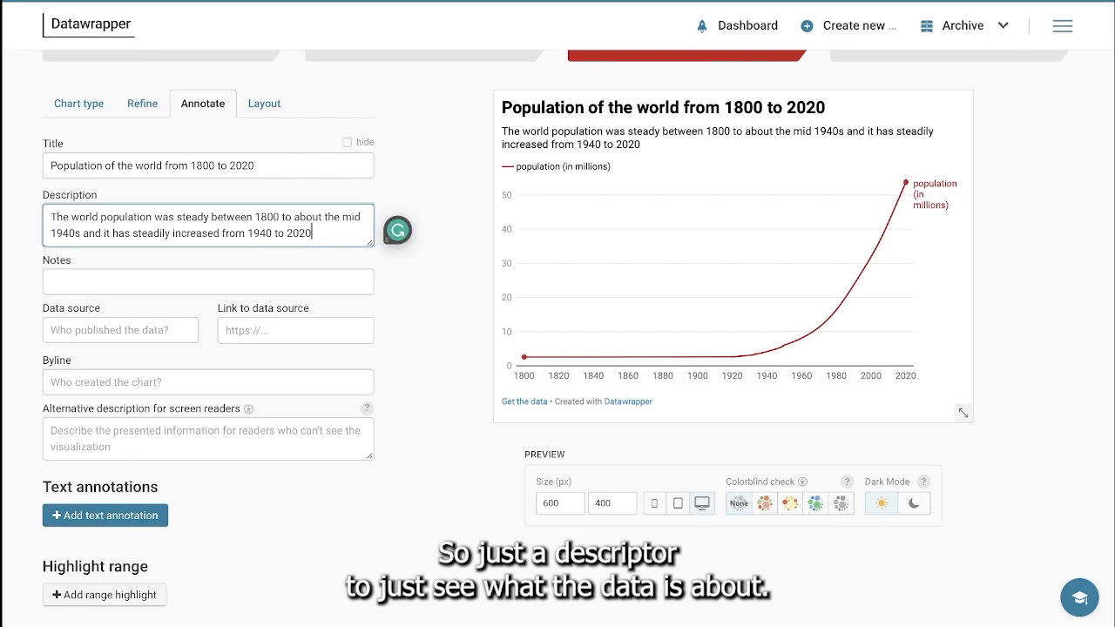
Step: Enter "Global Census Data" as the chart's data source, leaving the notes, source link and byline empty
{"action": "left_click", "coordinate": [122, 285]}
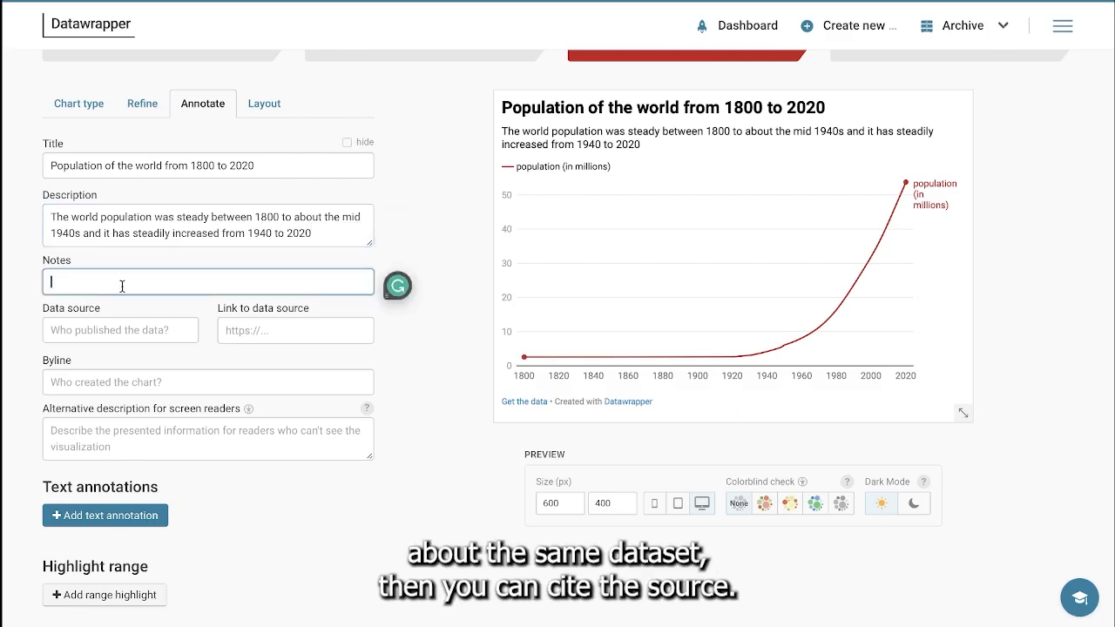
{"action": "left_click", "coordinate": [96, 329]}
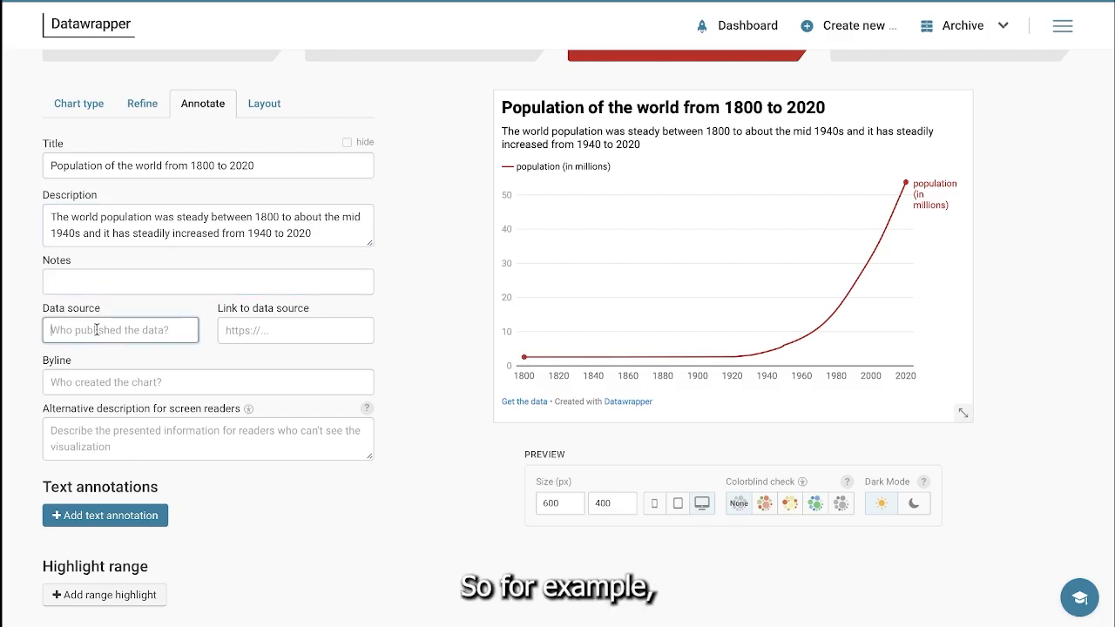
{"action": "type", "text": "Census"}
{"action": "key", "text": "BackSpace"}
{"action": "key", "text": "BackSpace"}
{"action": "key", "text": "BackSpace"}
{"action": "key", "text": "BackSpace"}
{"action": "key", "text": "BackSpace"}
{"action": "key", "text": "BackSpace"}
{"action": "type", "text": "Global"}
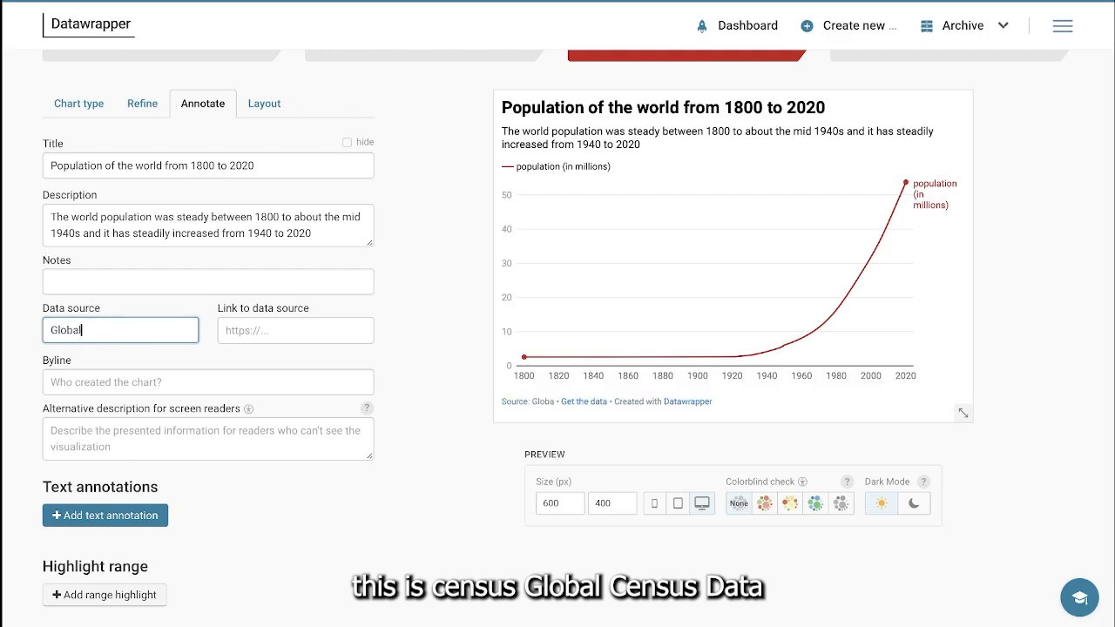
{"action": "type", "text": " Census "}
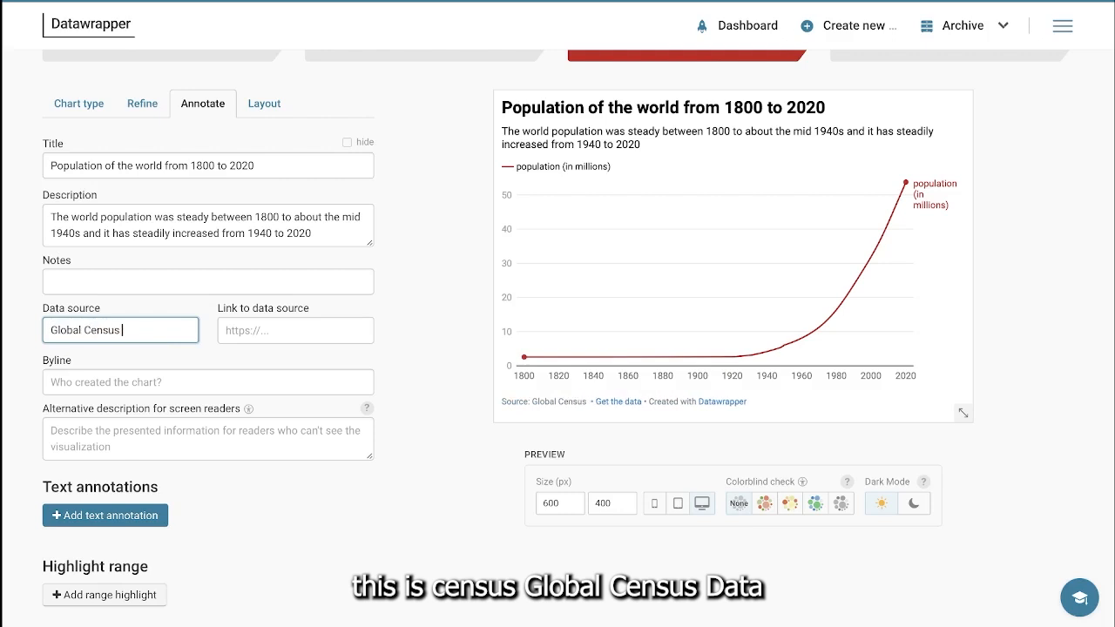
{"action": "type", "text": "Data"}
{"action": "left_click", "coordinate": [249, 329]}
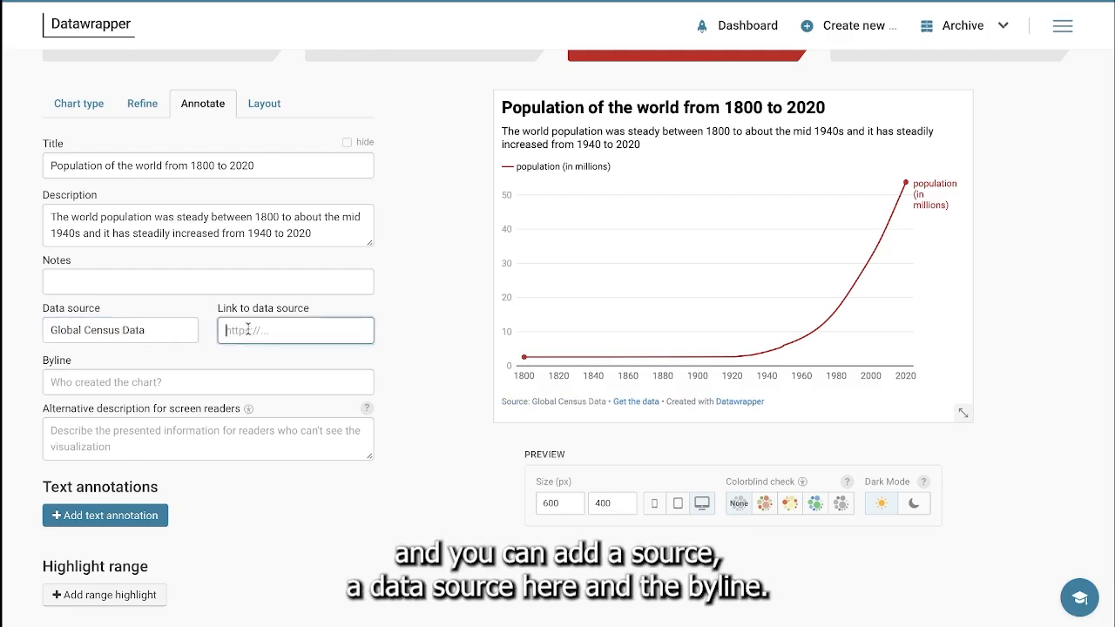
{"action": "left_click", "coordinate": [116, 381]}
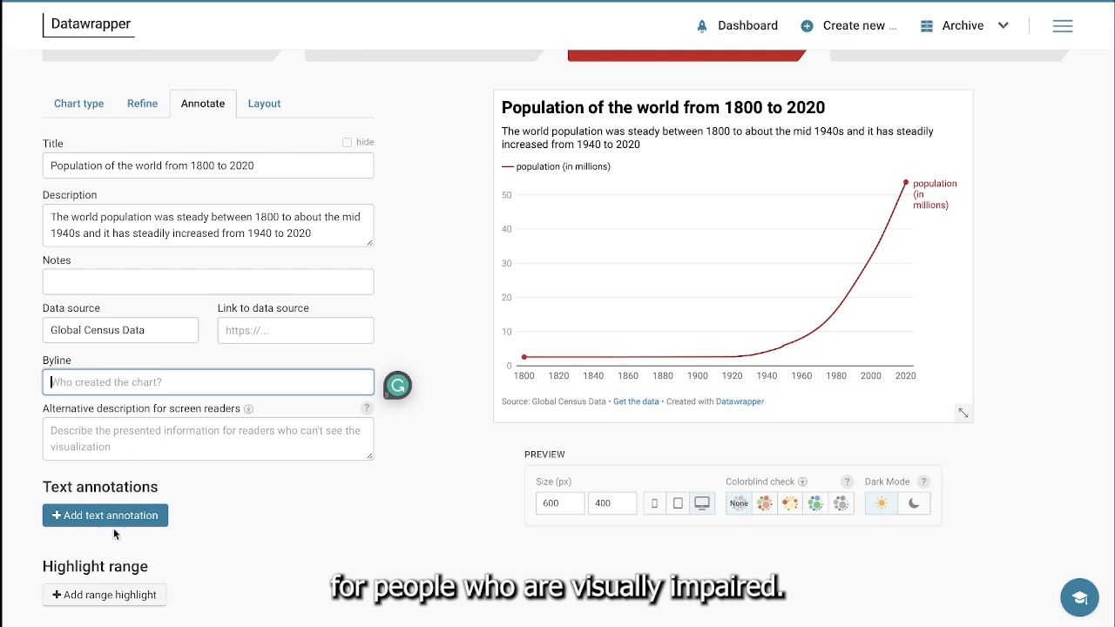
Step: Try the footer's data download option off and on in the layout settings, and test the Get the data link, cancelling the download
{"action": "left_click", "coordinate": [277, 116]}
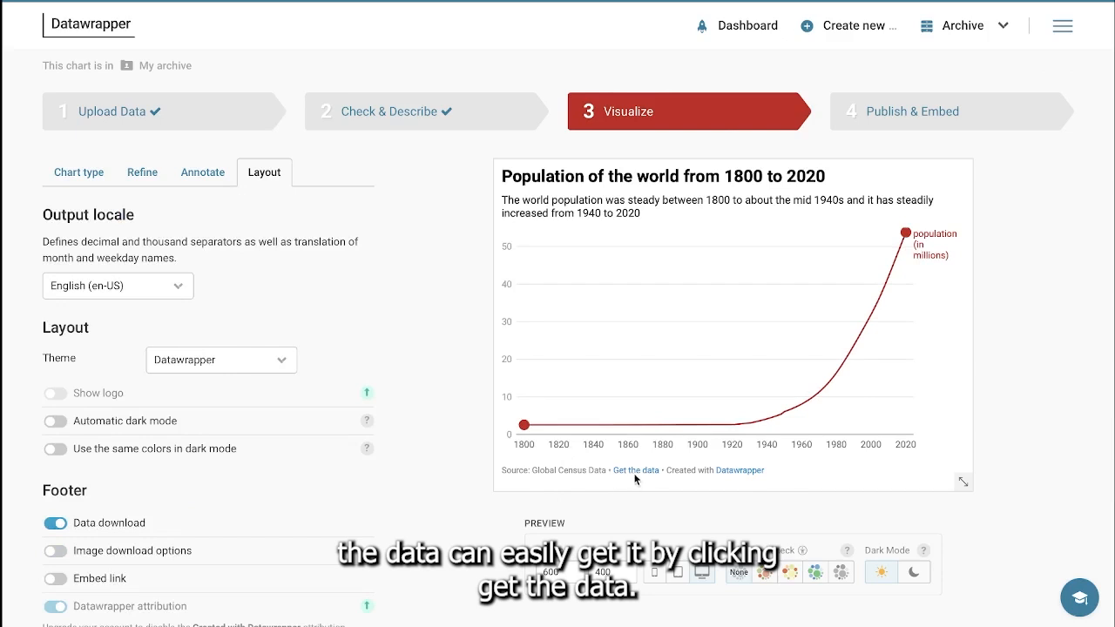
{"action": "left_click", "coordinate": [54, 527]}
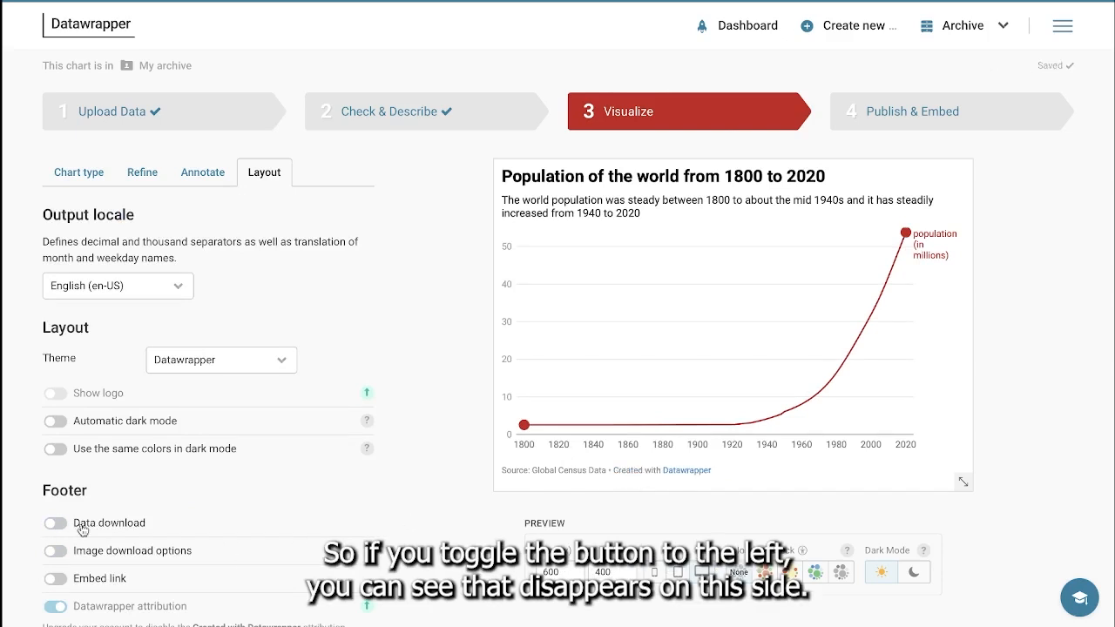
{"action": "left_click", "coordinate": [79, 524]}
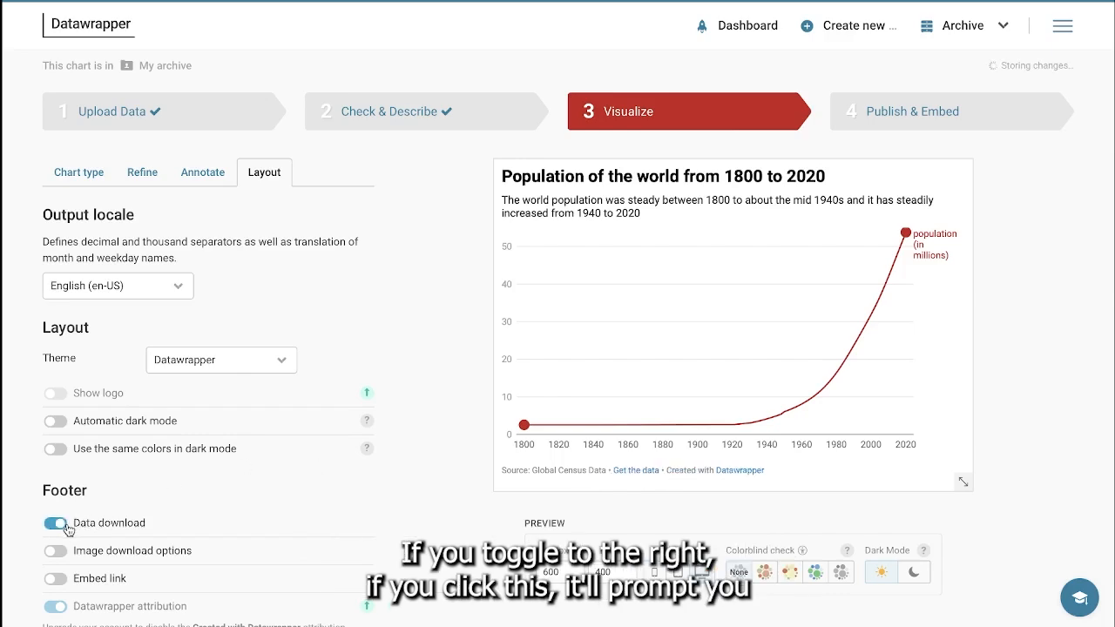
{"action": "left_click", "coordinate": [636, 470]}
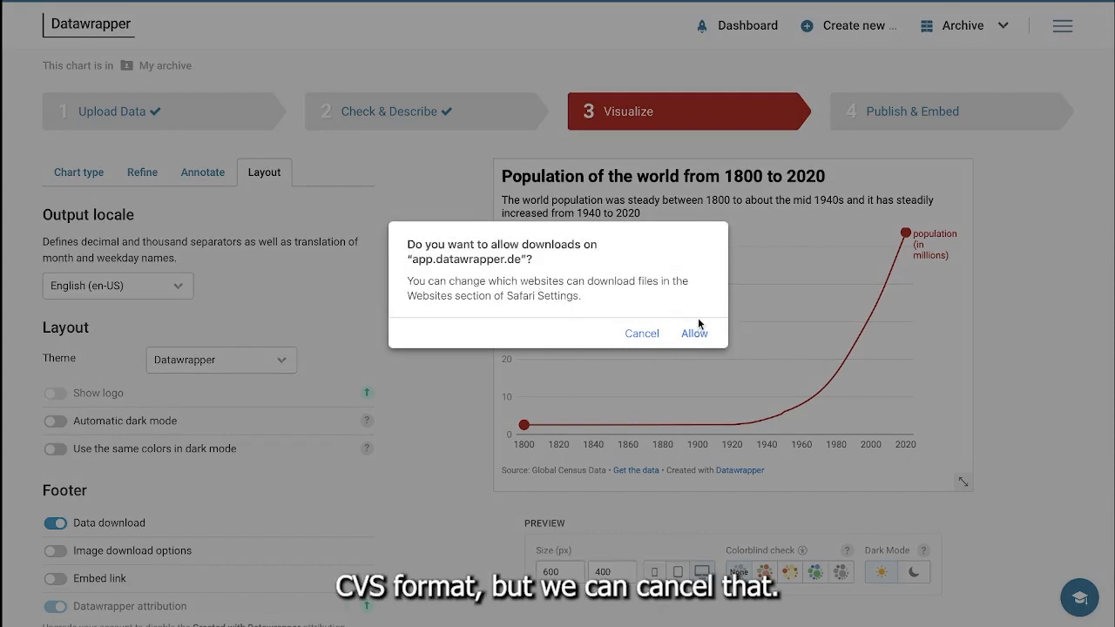
{"action": "left_click", "coordinate": [650, 336]}
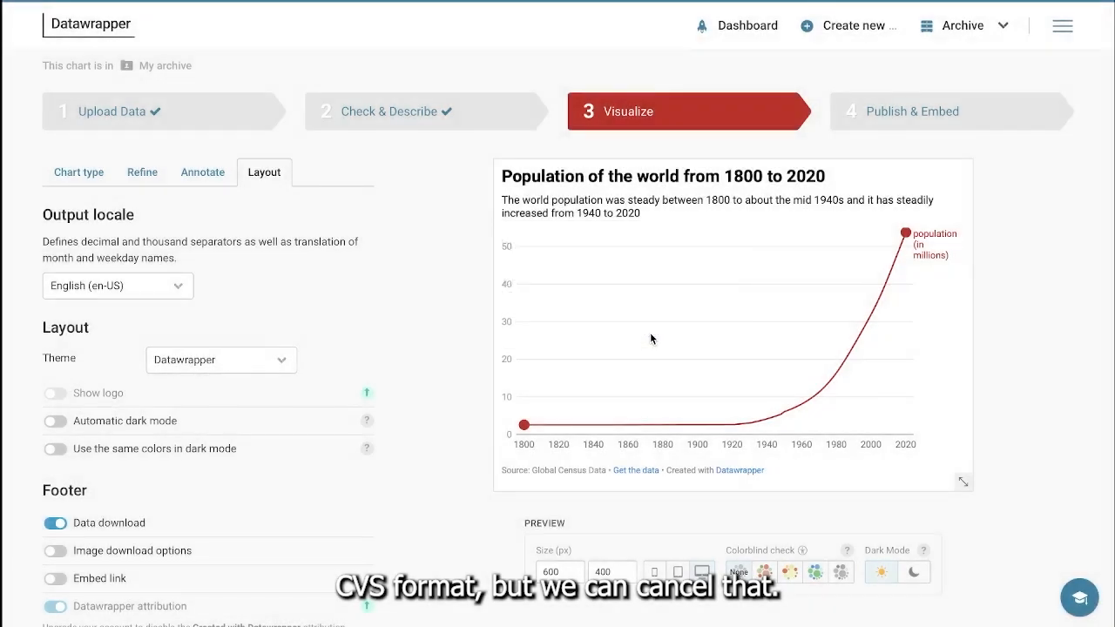
Step: Turn on the embed link in the chart footer and open its embed code
{"action": "left_click", "coordinate": [56, 579]}
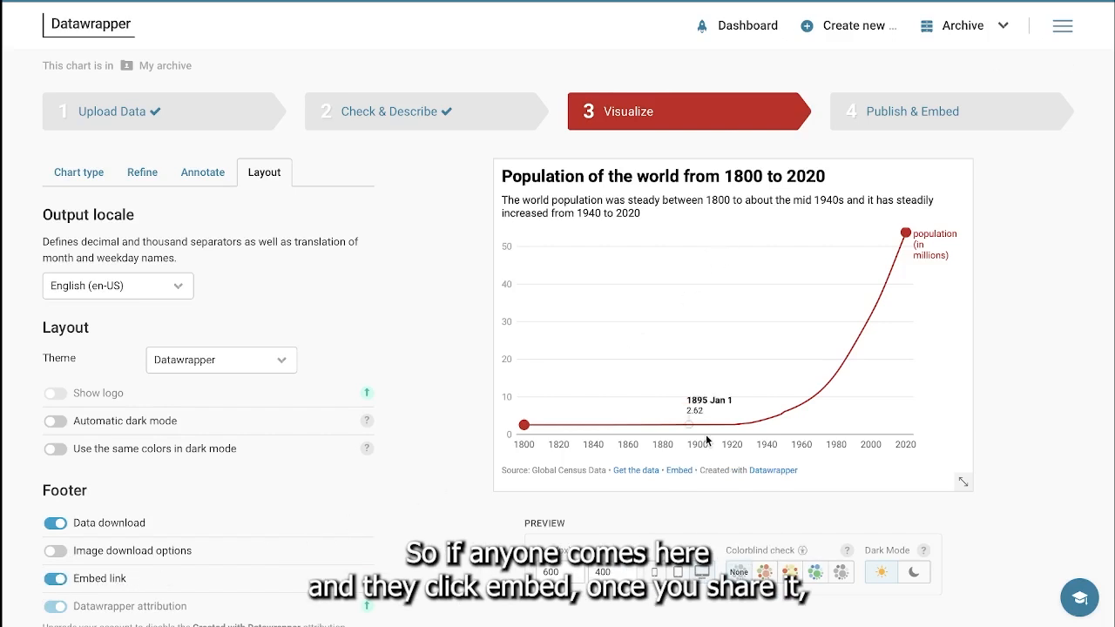
{"action": "left_click", "coordinate": [678, 471]}
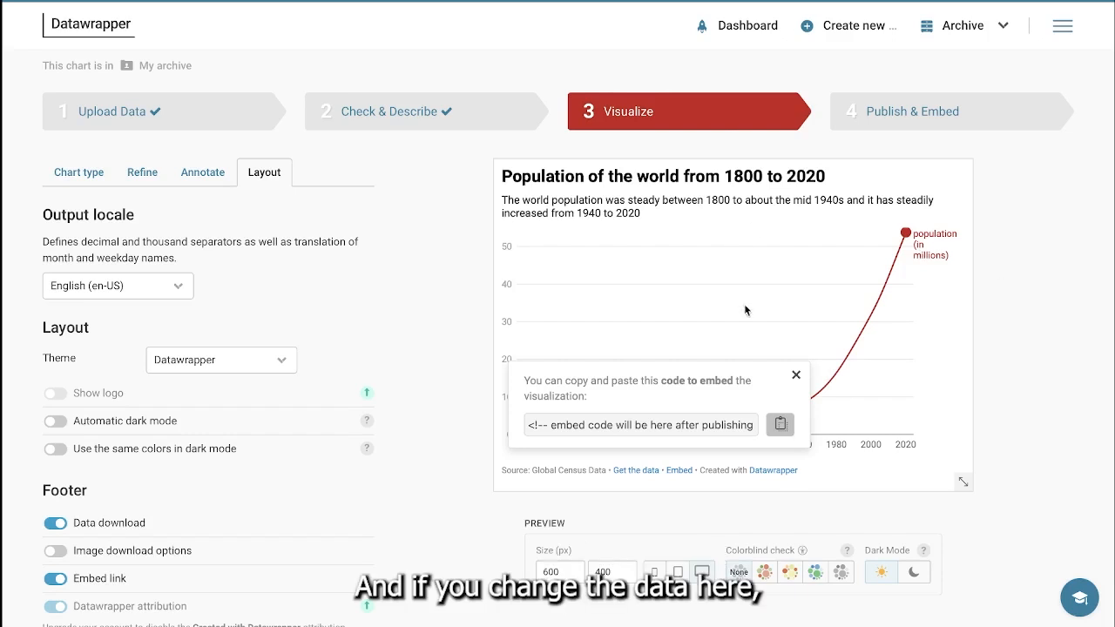
Step: Close the embed code popup on the chart preview and proceed to the Publish & Embed stage
{"action": "mouse_move", "coordinate": [939, 240]}
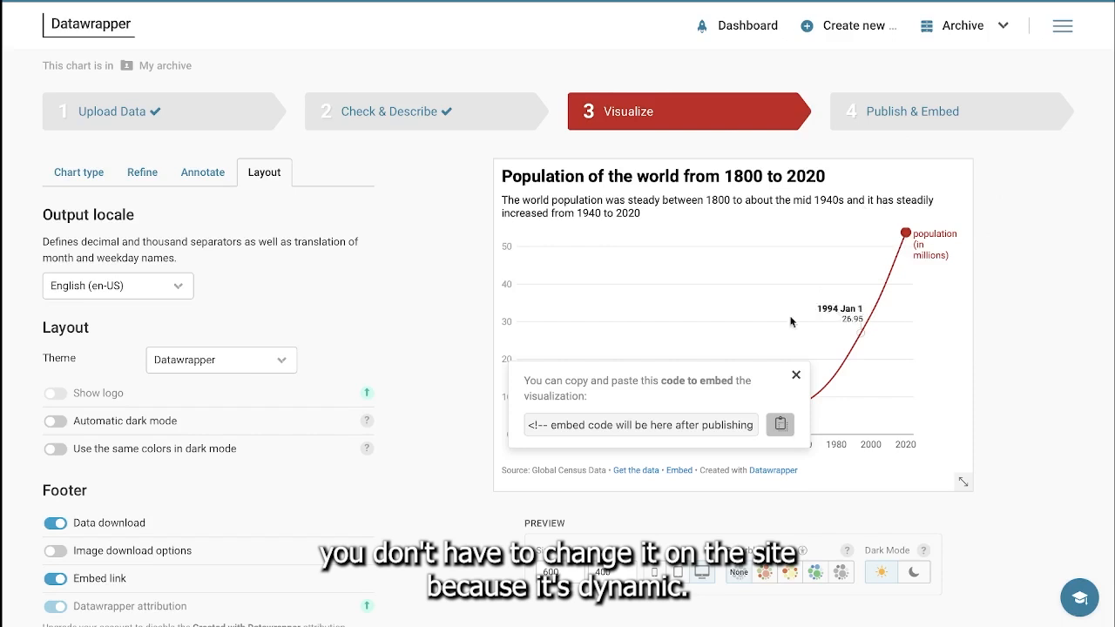
{"action": "left_click", "coordinate": [795, 376]}
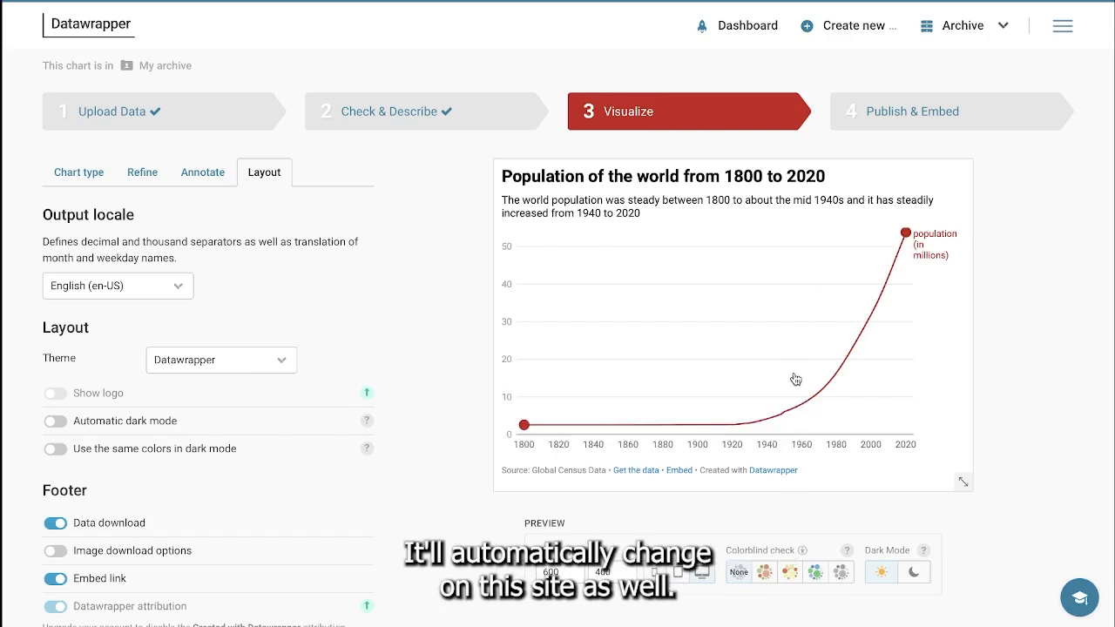
{"action": "scroll", "coordinate": [356, 218], "scroll_direction": "down", "scroll_amount": 1}
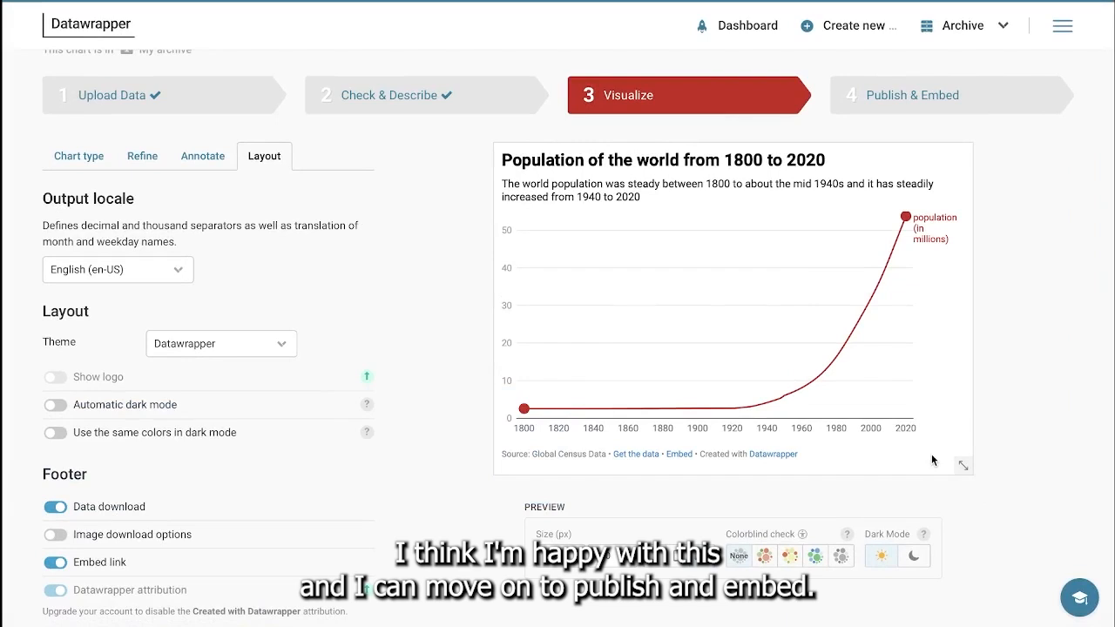
{"action": "left_click", "coordinate": [917, 100]}
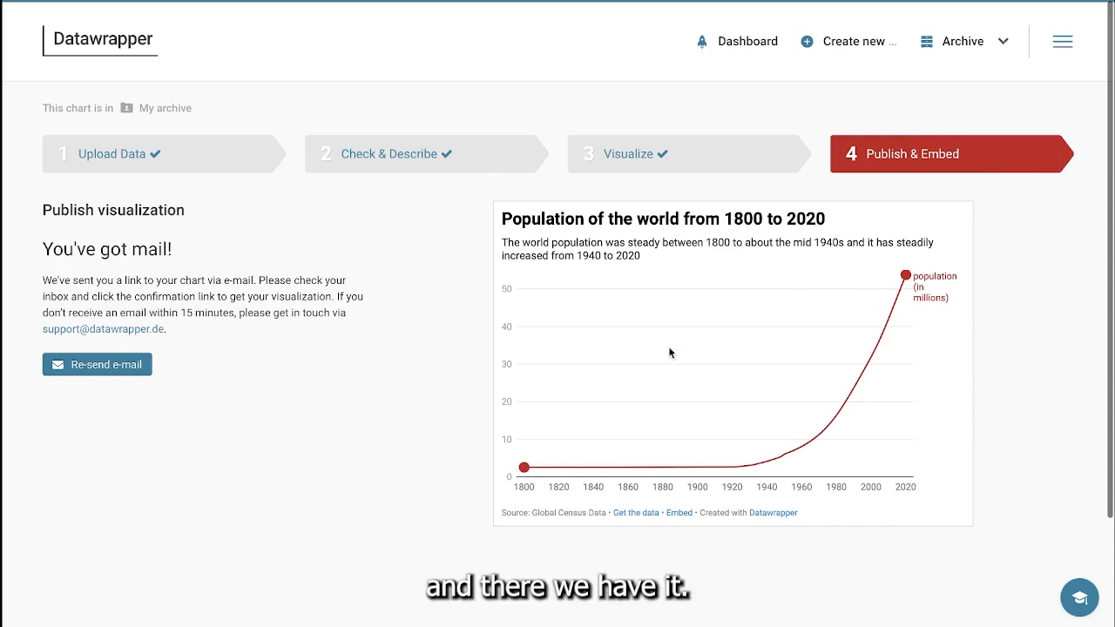
{"action": "left_click_drag", "start_coordinate": [1108, 190], "coordinate": [1103, 251]}
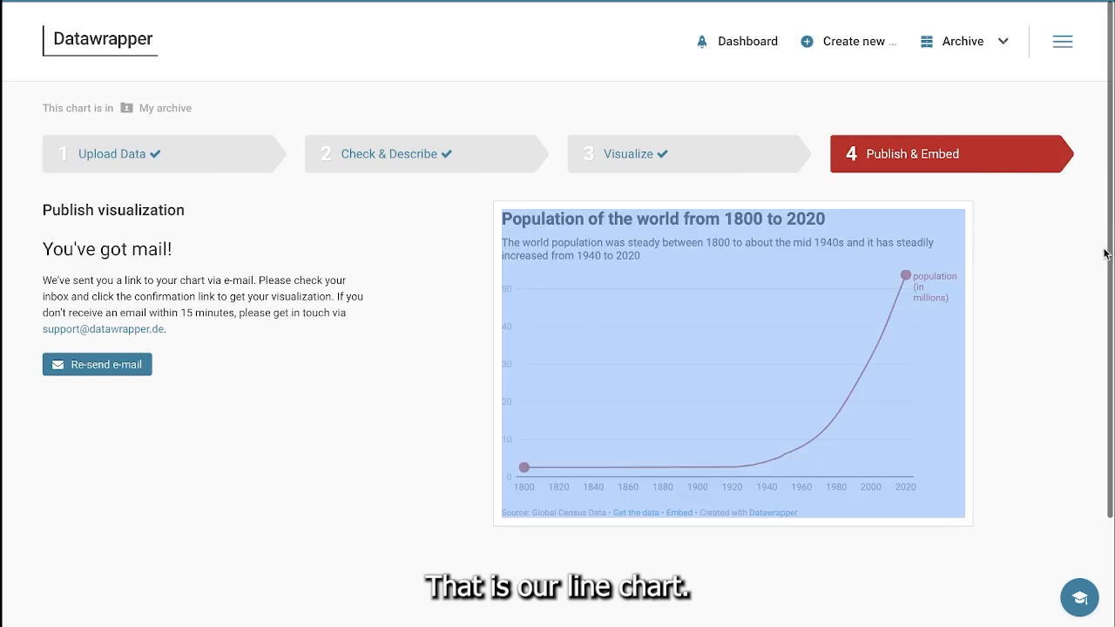
{"action": "left_click", "coordinate": [1046, 258]}
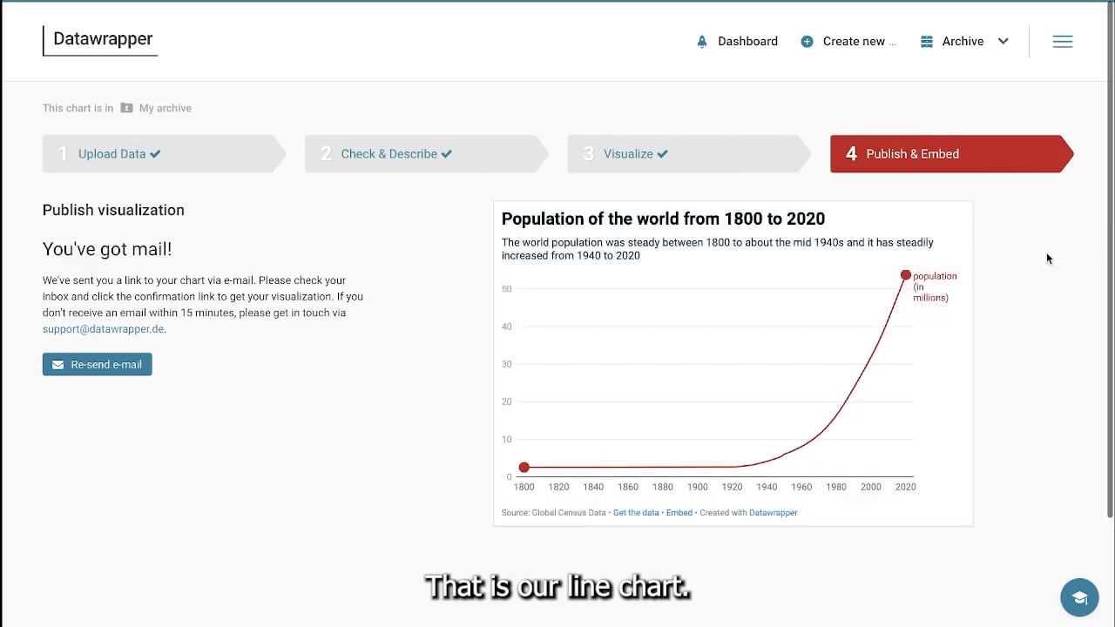